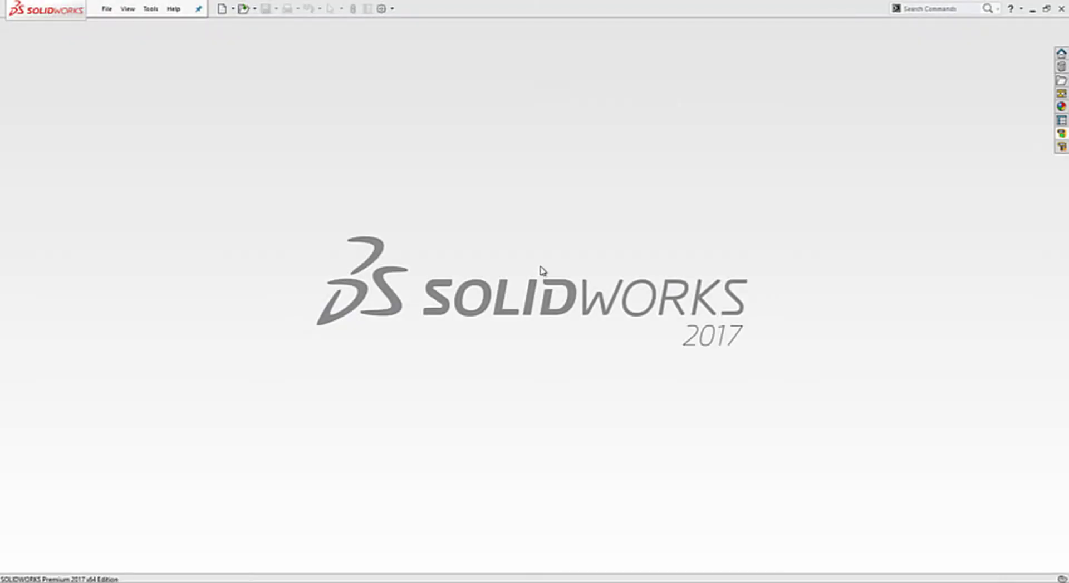
Step: Pin the SWOOD Library and open BASIC_CABINET_TEMPLATE from CABINETS for editing
left_click(1062, 134)
left_click(1062, 24)
left_click(863, 87)
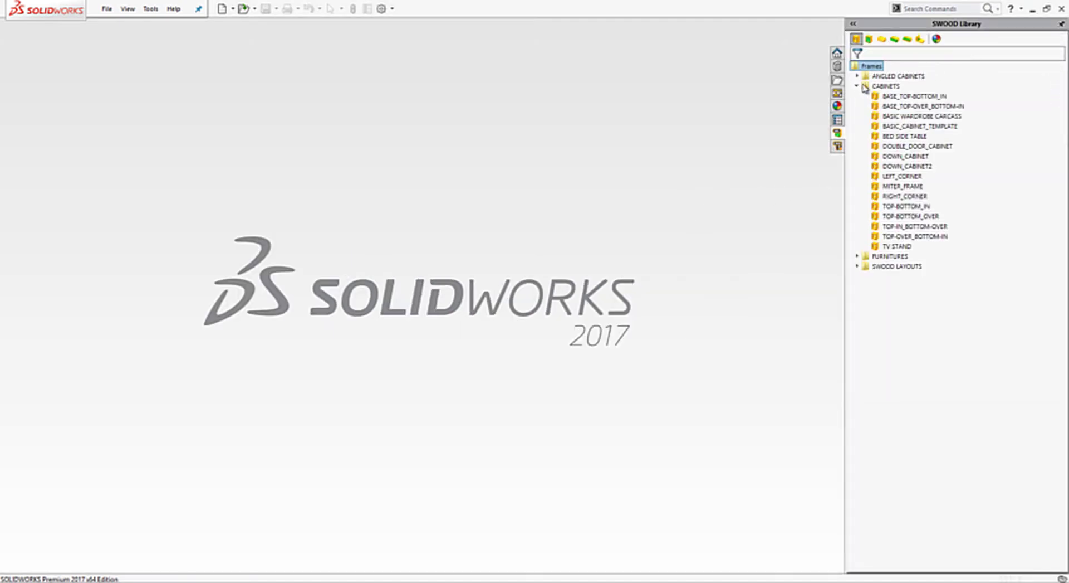
right_click(893, 127)
left_click(902, 131)
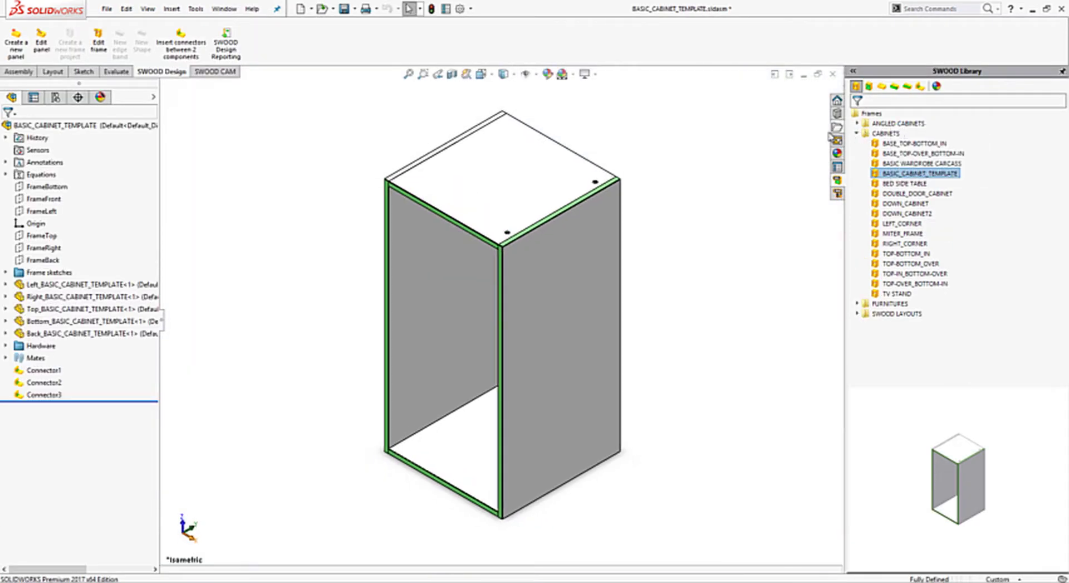
Step: Zoom in on the cabinet top and drag Generic Cams & Dowels onto the top/left panel joint
left_click(422, 73)
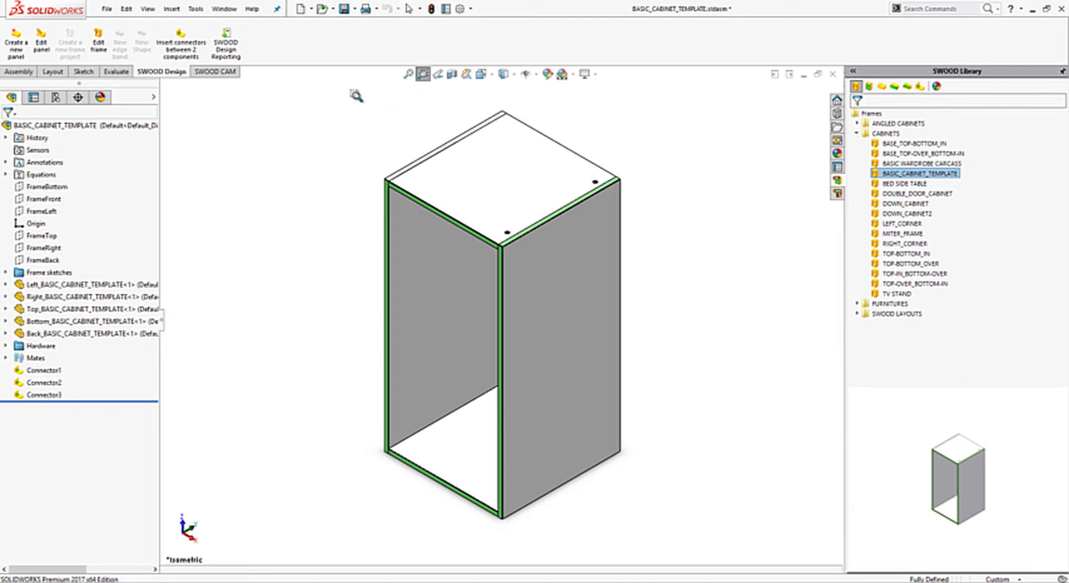
left_click_drag(356, 94, 560, 219)
key("Escape")
left_click(857, 133)
left_click(919, 86)
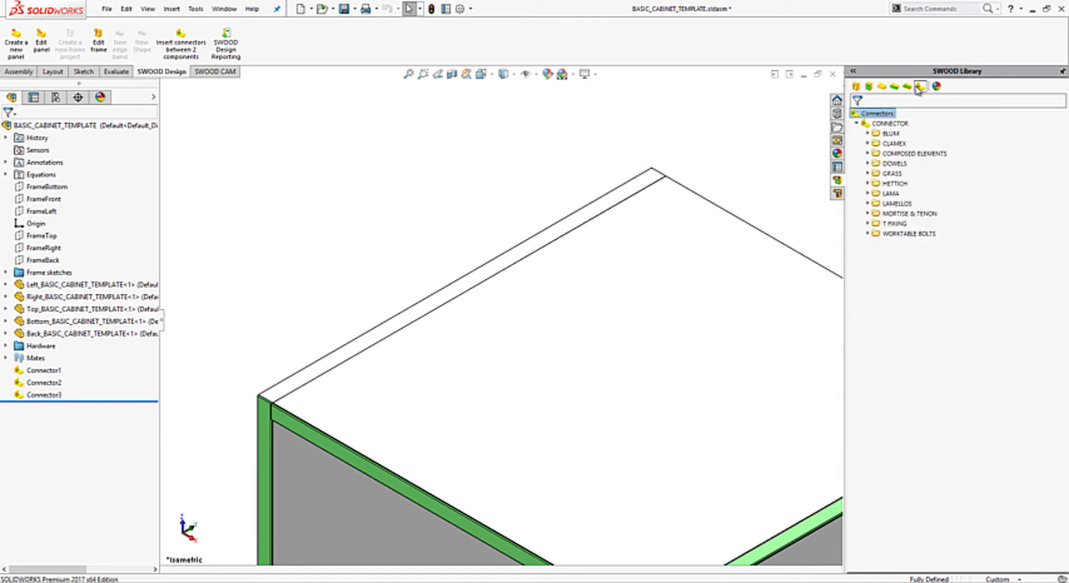
left_click(868, 154)
left_click(908, 233)
left_click_drag(848, 242, 556, 239)
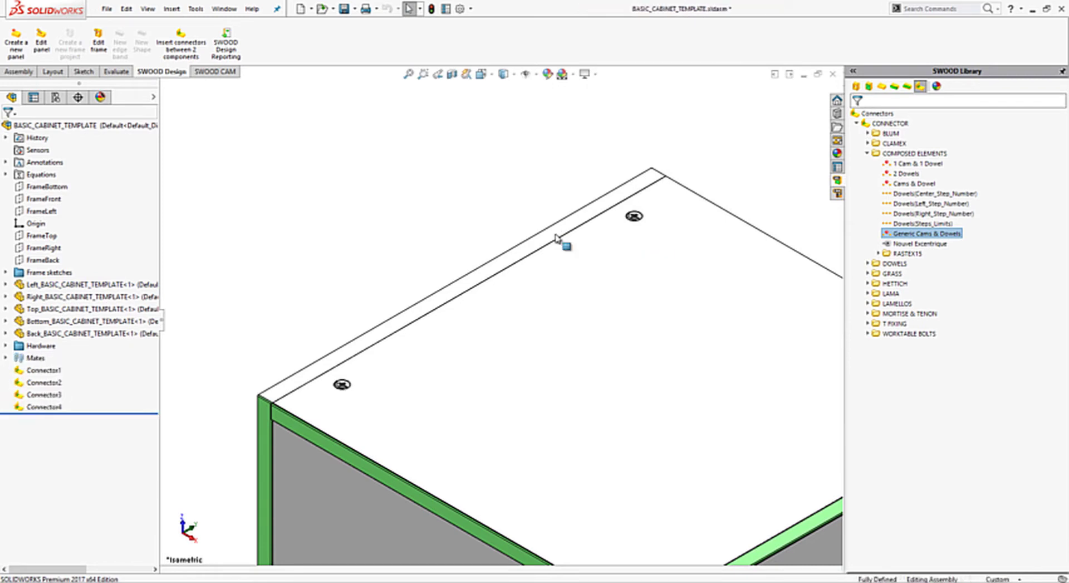
Step: Make the top panel transparent to check the connector, then restore it to solid
left_click(572, 255)
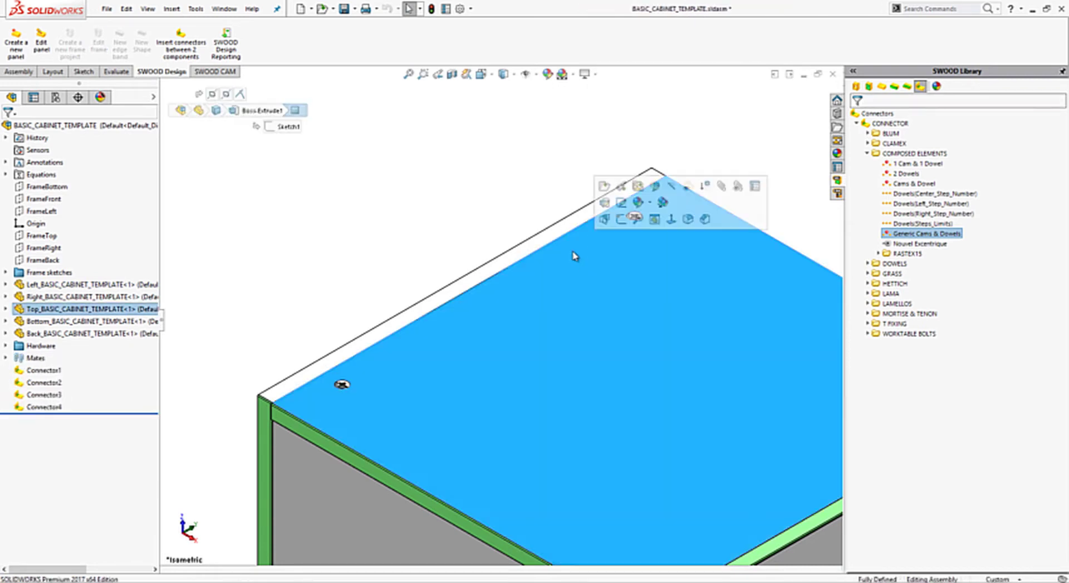
left_click(684, 192)
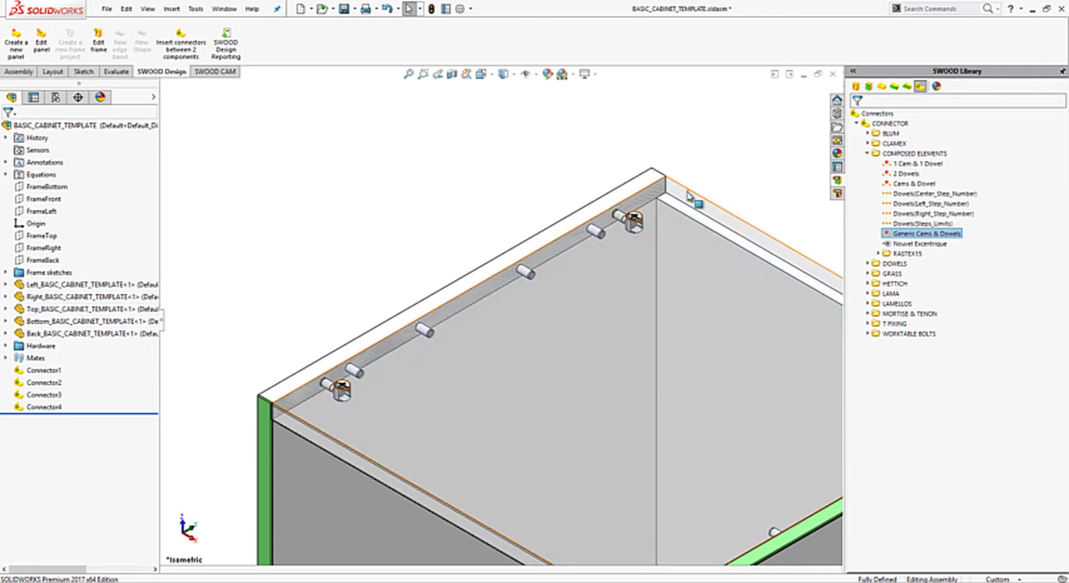
left_click(689, 195)
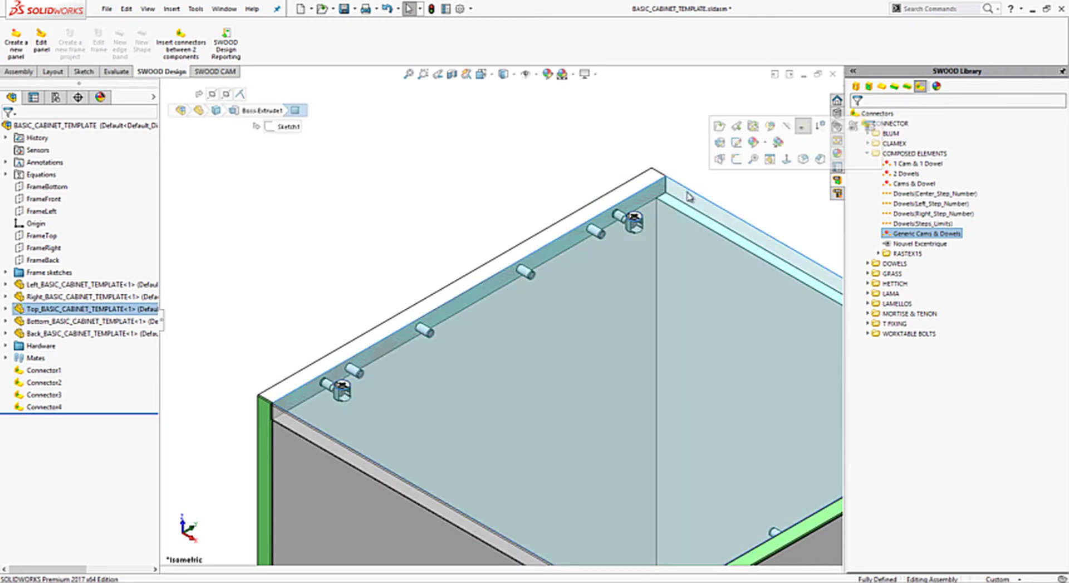
left_click(792, 140)
left_click(792, 140)
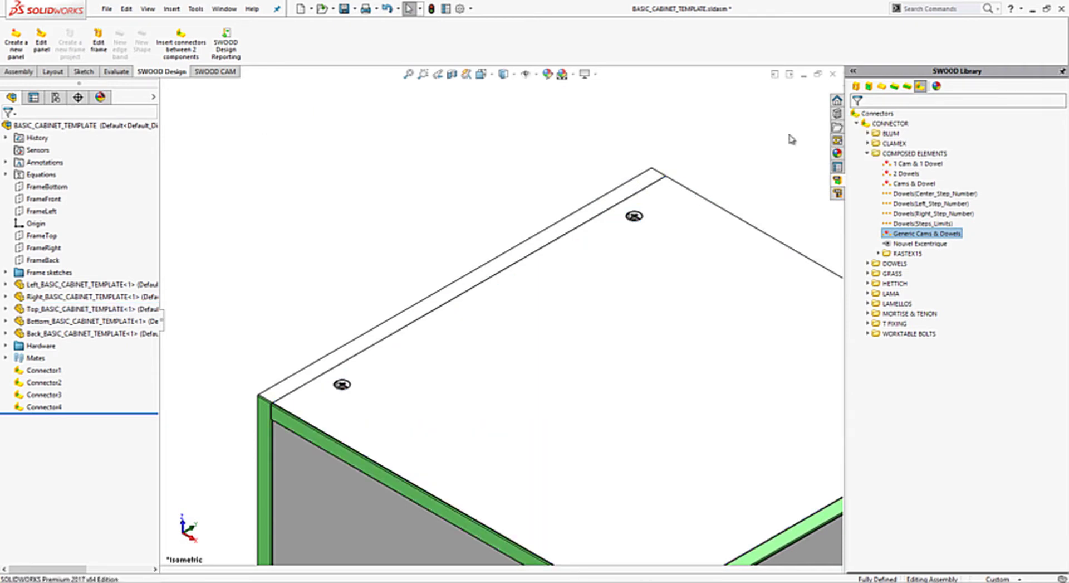
Step: Choose the Green 2mm edge band from the library's BASIC COLOUR edge bands
left_click(867, 154)
left_click(894, 86)
left_click(868, 133)
left_click(908, 144)
Step: Apply the Green 2mm edge band to the top panel's front edge and zoom out
left_click(602, 207)
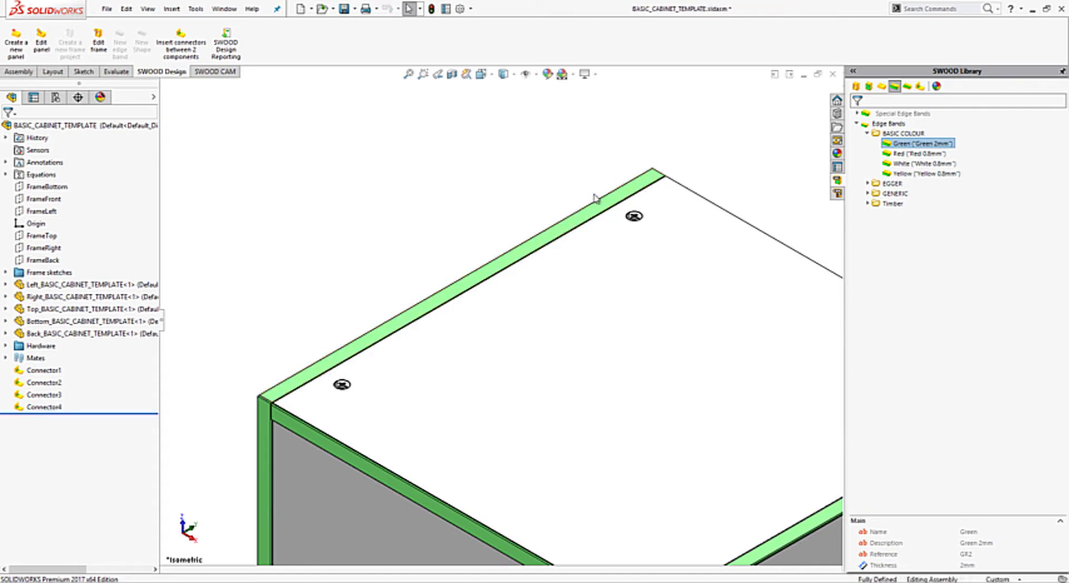
scroll(591, 189, "up", 6)
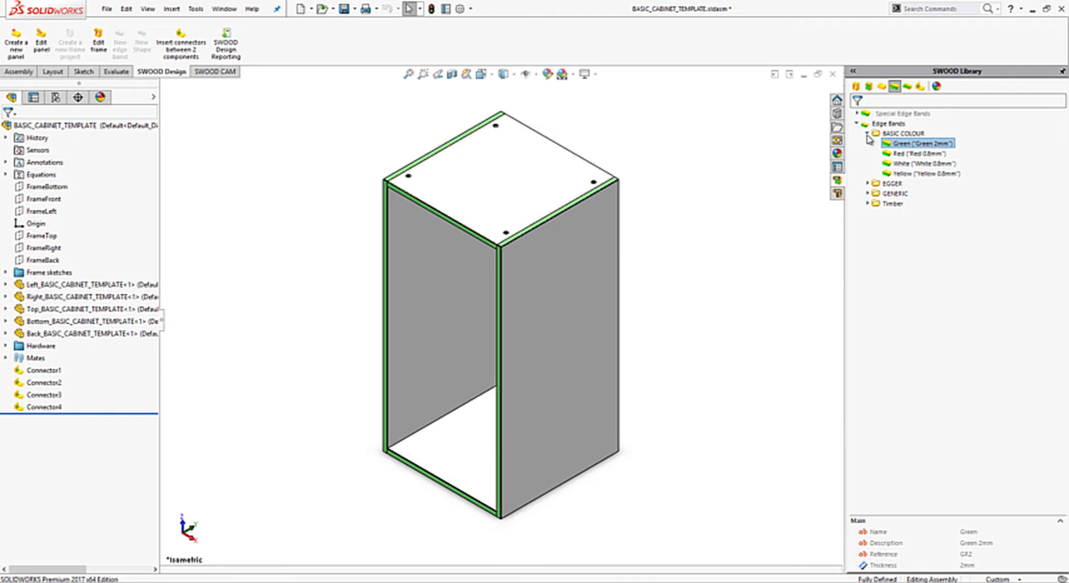
Step: Insert the 3 HOLES_EQUAL shelf box into the cabinet with QTY set to 2
left_click(869, 86)
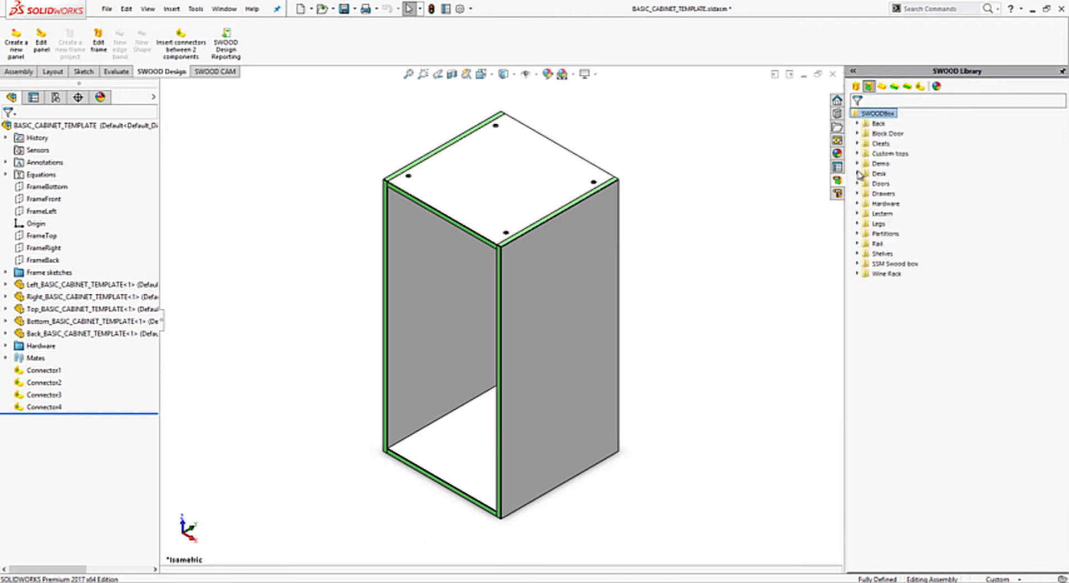
left_click(859, 254)
left_click(901, 265)
left_click_drag(780, 285, 432, 277)
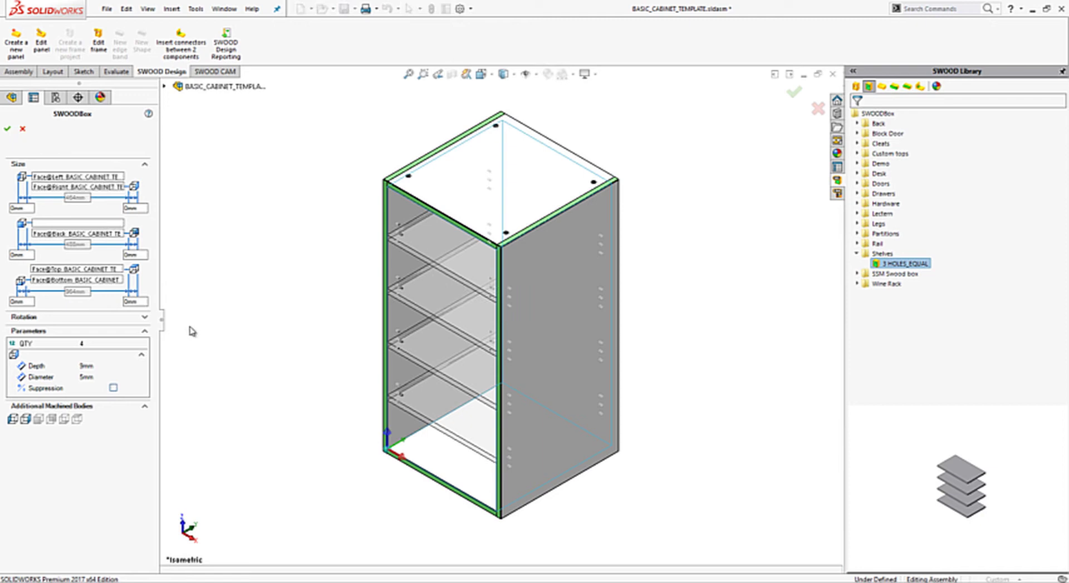
left_click(139, 343)
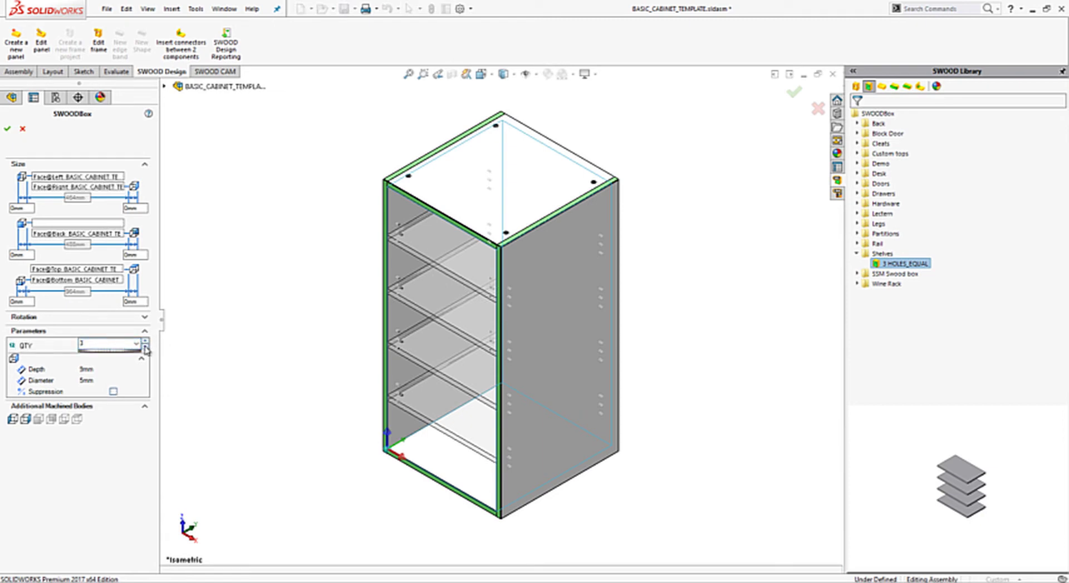
left_click(7, 130)
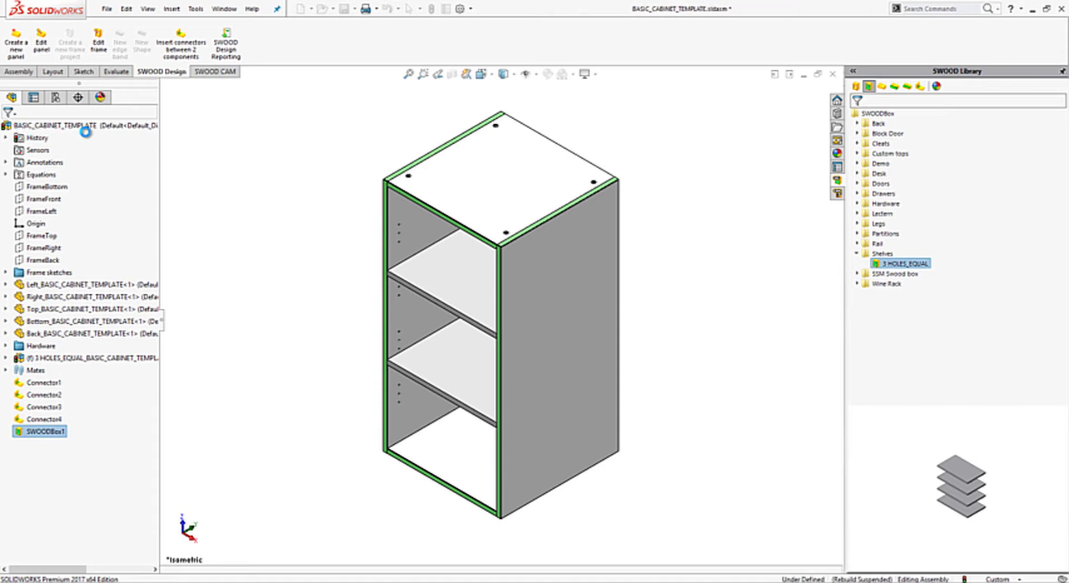
Step: Inspect the upper shelf's pin holes with transparency, then restore it and zoom to fit
left_click(423, 73)
left_click_drag(363, 179, 523, 315)
key("Escape")
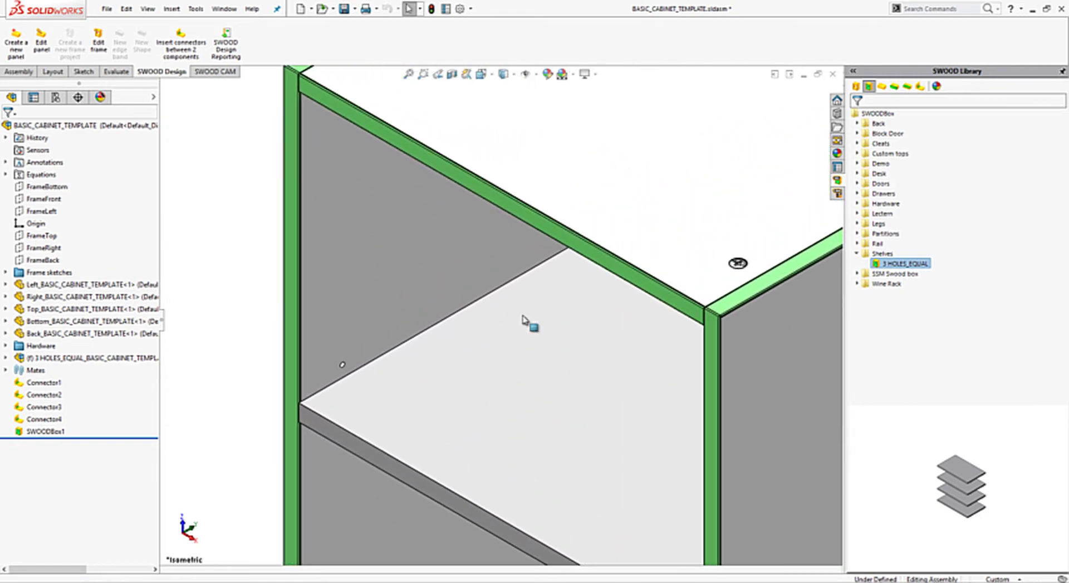
left_click(523, 321)
left_click(643, 251)
left_click(644, 253)
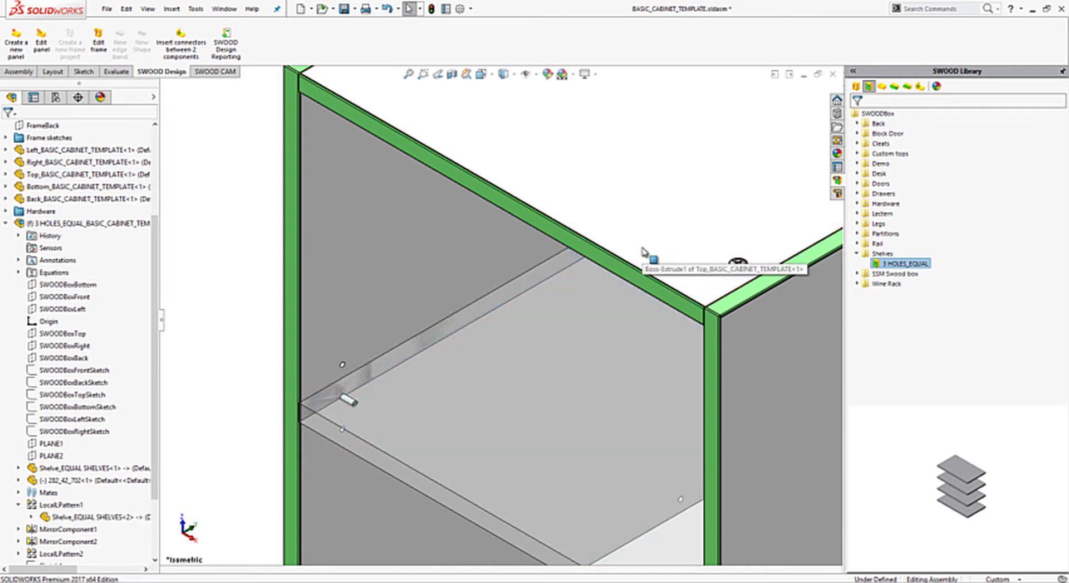
left_click(598, 306)
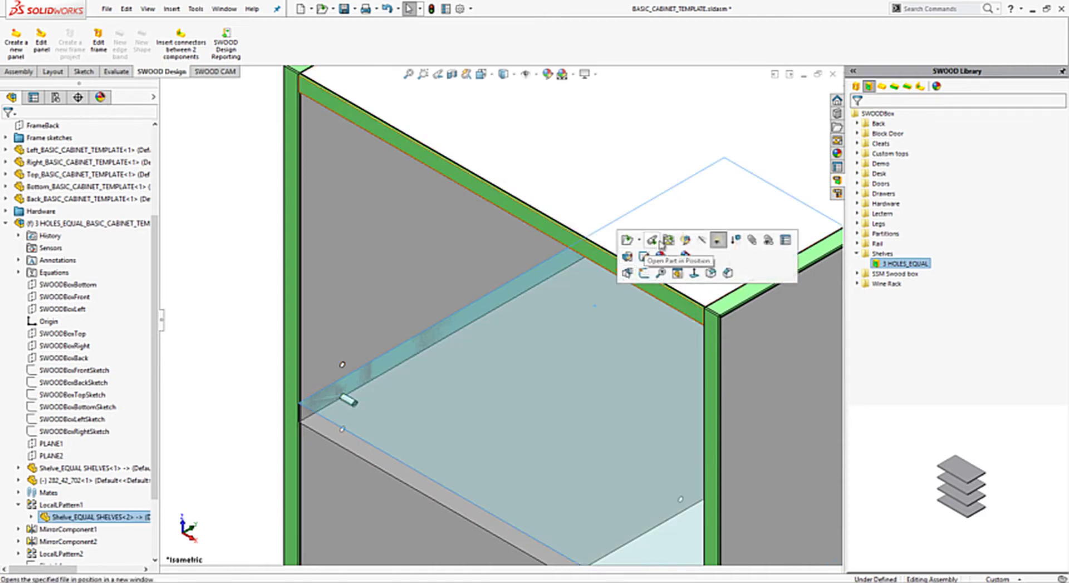
left_click(718, 241)
key("f")
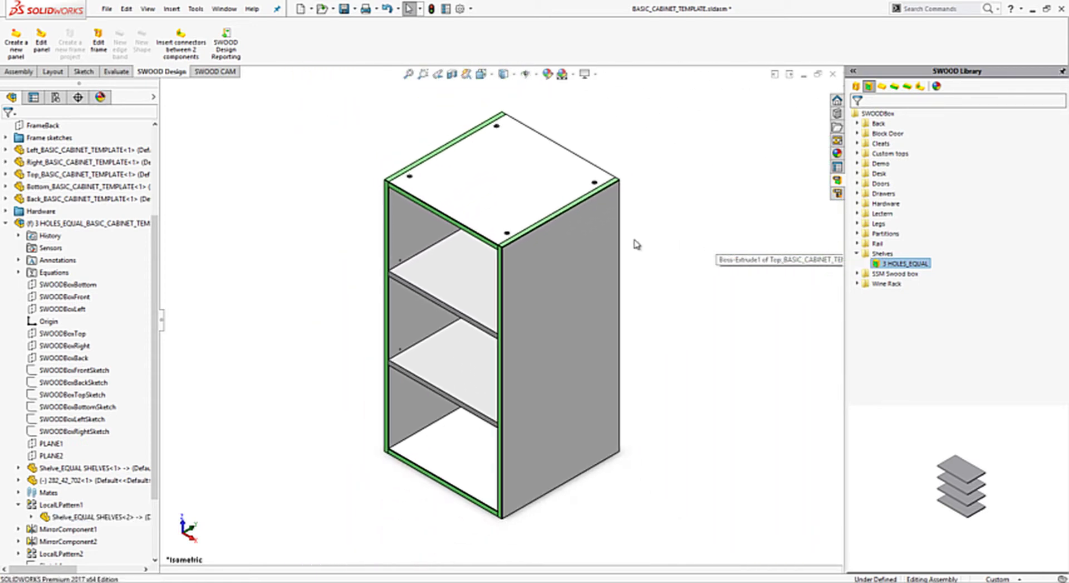
Step: Resize the cabinet frame to Width 750, Height 1650 and Depth 300 mm
left_click(98, 42)
left_click_drag(42, 183, 16, 185)
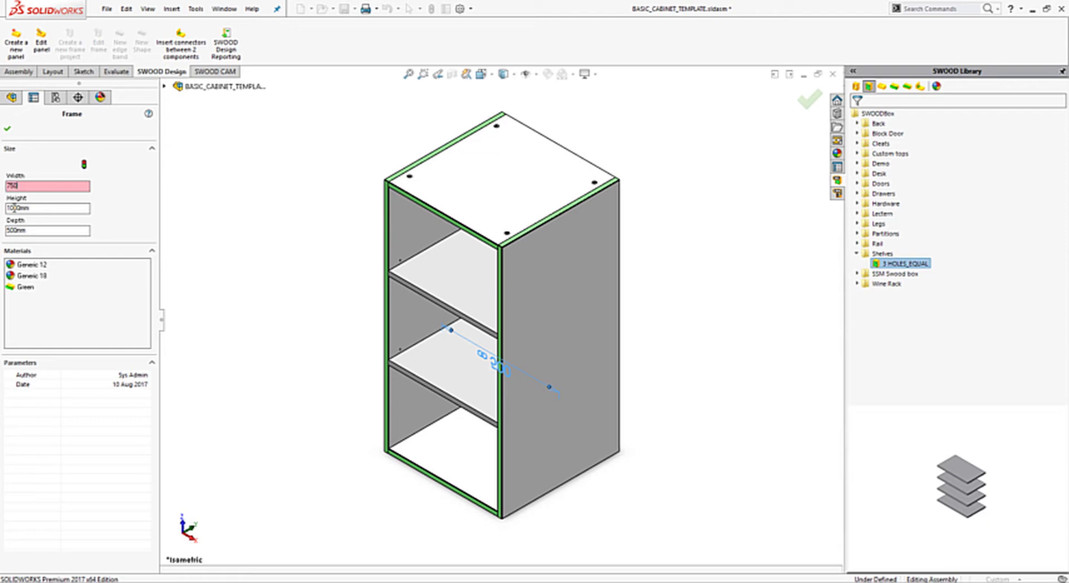
left_click_drag(44, 209, 14, 208)
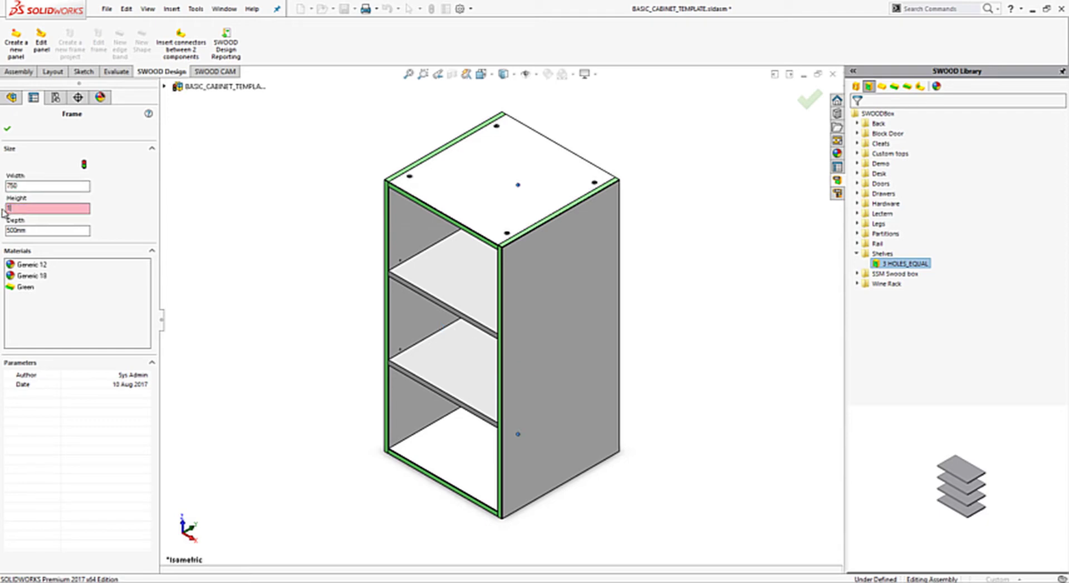
left_click(27, 229)
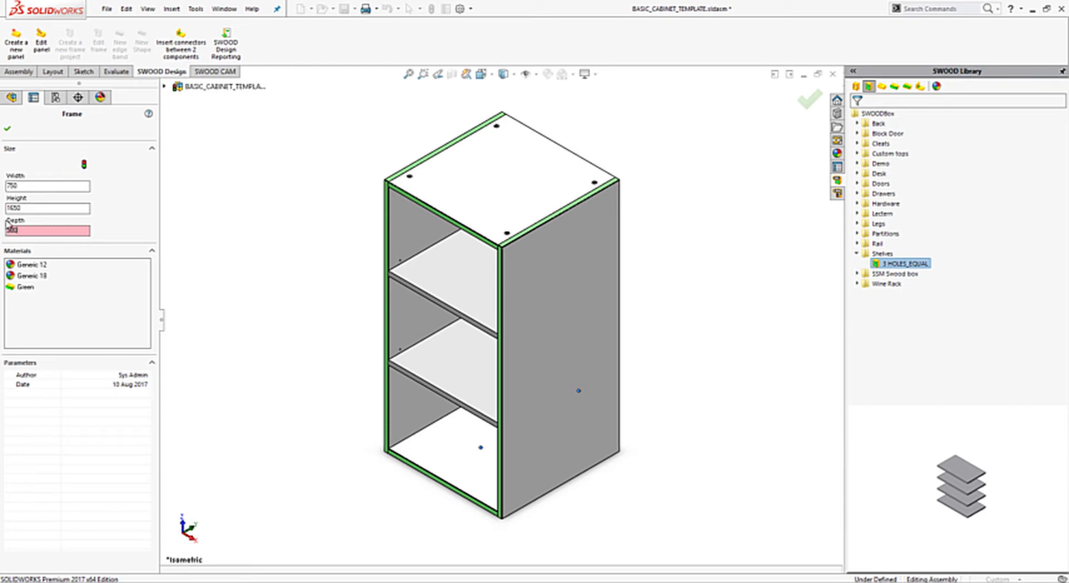
left_click(81, 162)
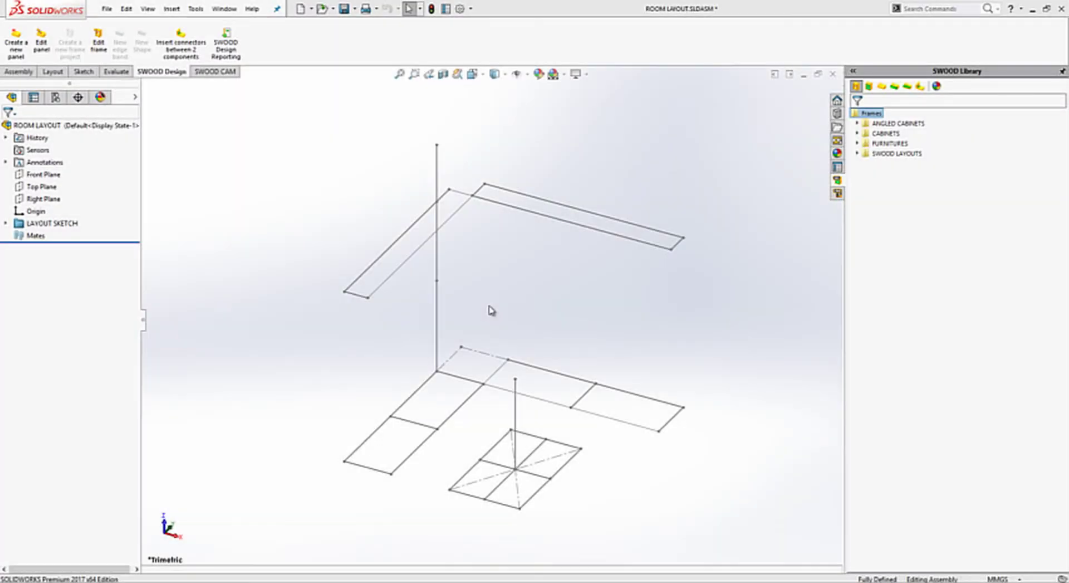
Step: Insert a copy of BASIC_CABINET_TEMPLATE into the room, fitted to the layout sketch's origin, X, Y and height points
left_click(859, 134)
left_click(905, 174)
right_click(903, 176)
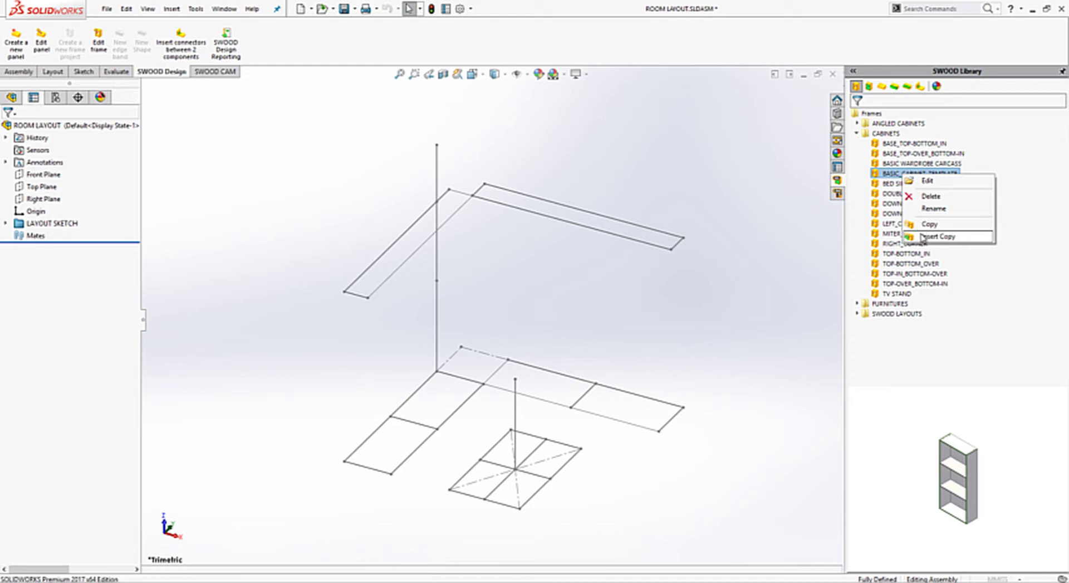
left_click(925, 237)
left_click(571, 411)
left_click(659, 433)
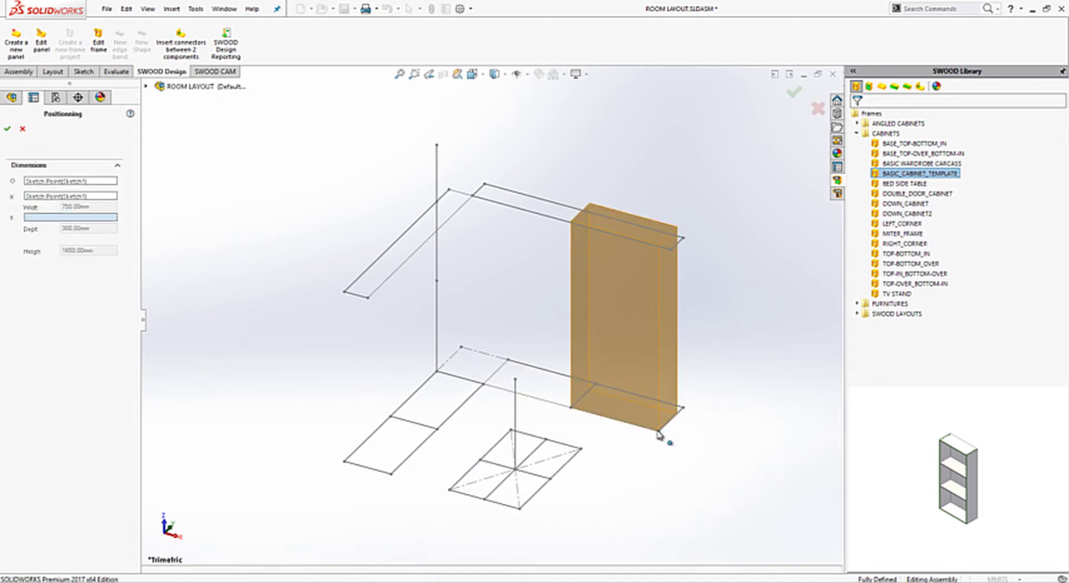
left_click(684, 409)
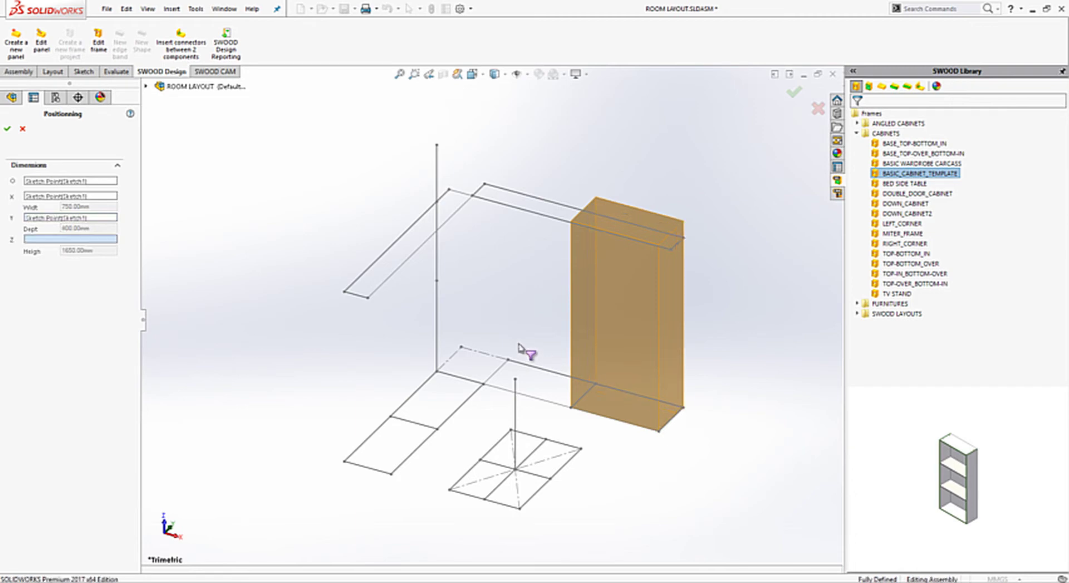
left_click(437, 280)
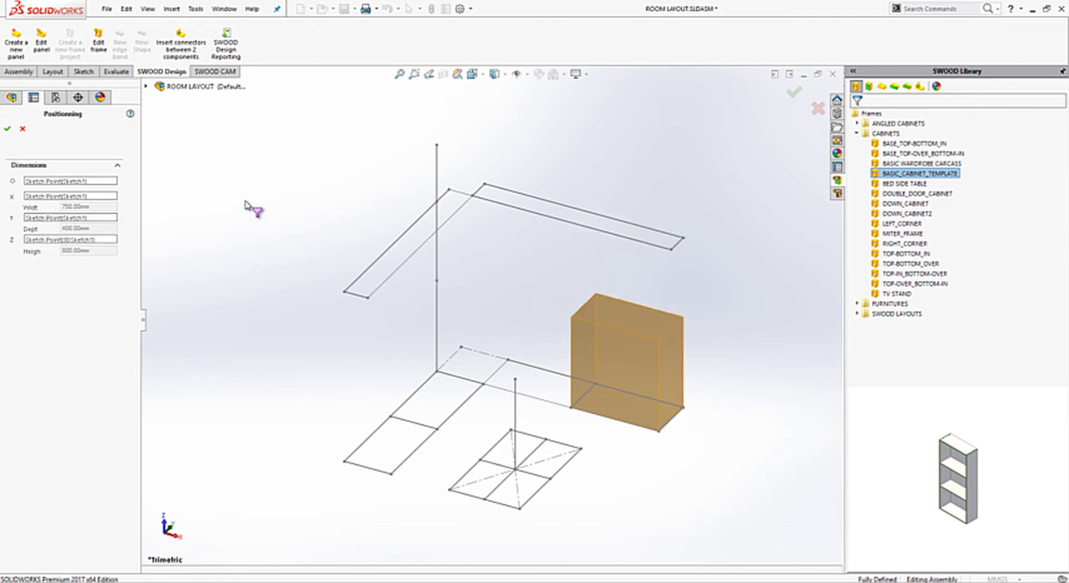
left_click(7, 128)
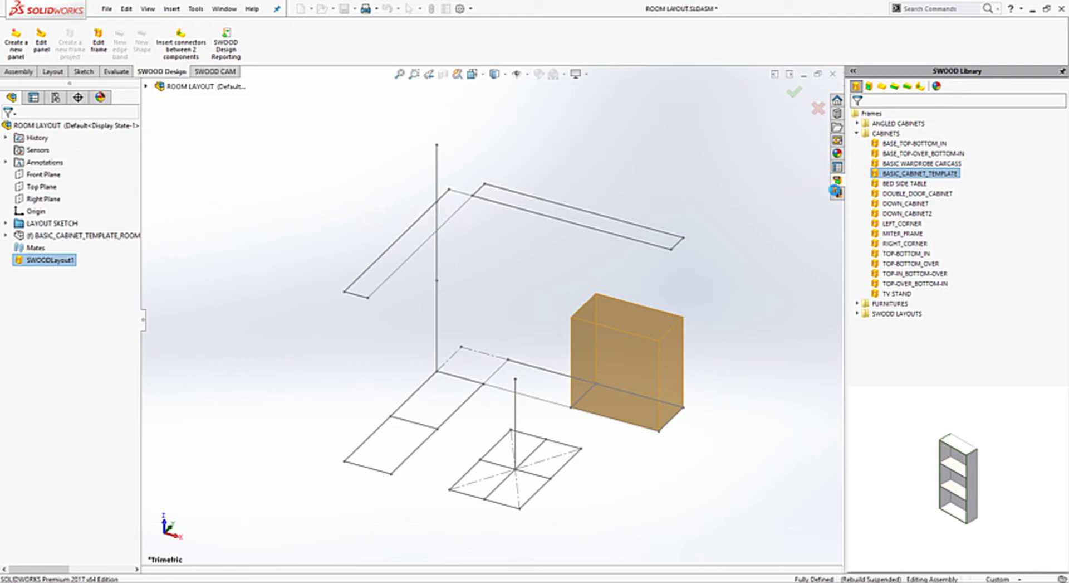
Step: Place a narrower 500 mm BASIC_CABINET_TEMPLATE copy beside the first cabinet, then insert another copy
right_click(899, 174)
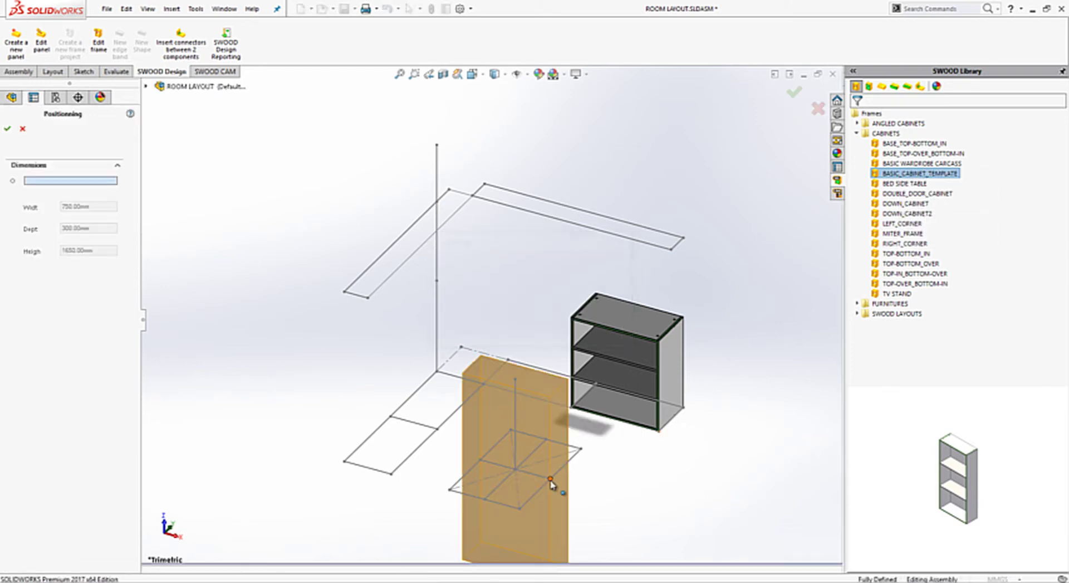
left_click(582, 450)
left_click(546, 439)
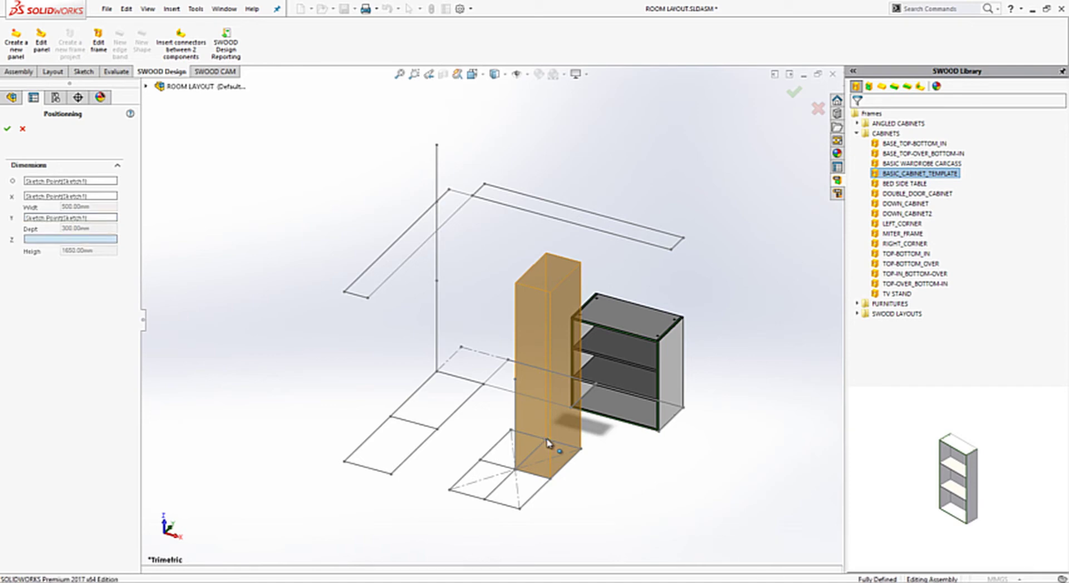
left_click(515, 380)
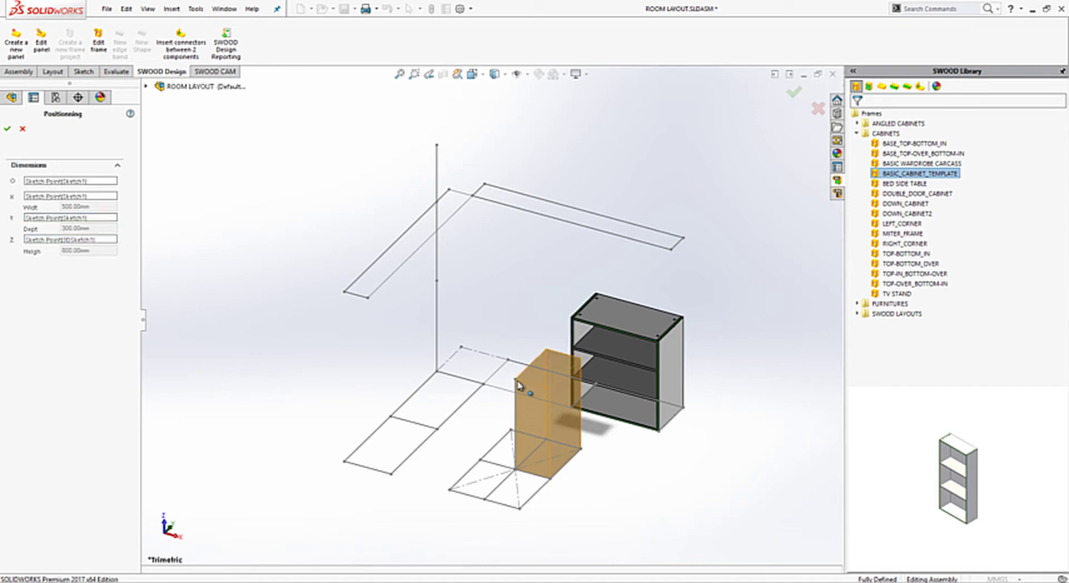
left_click(795, 91)
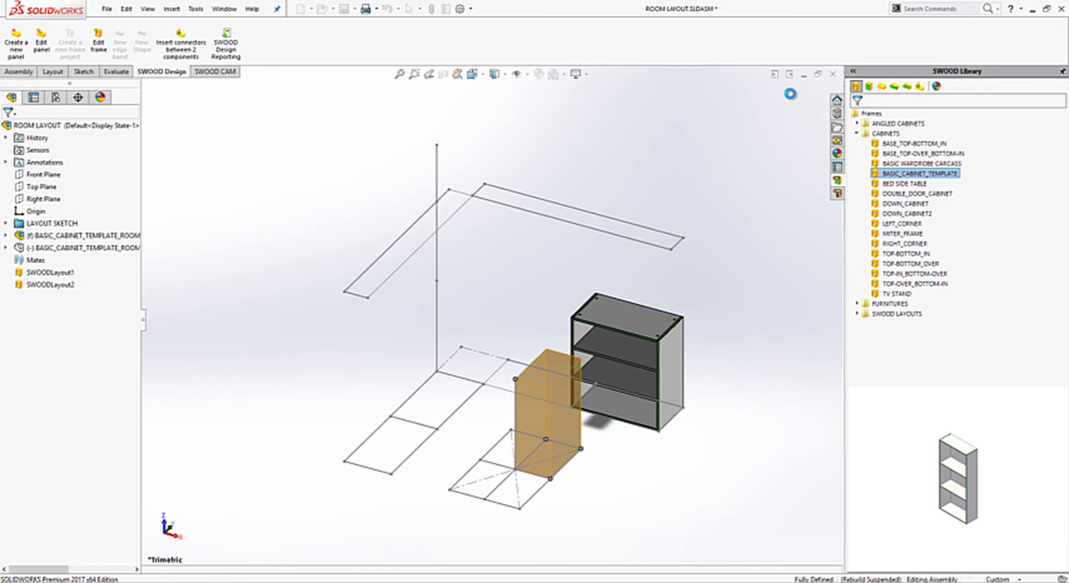
right_click(904, 175)
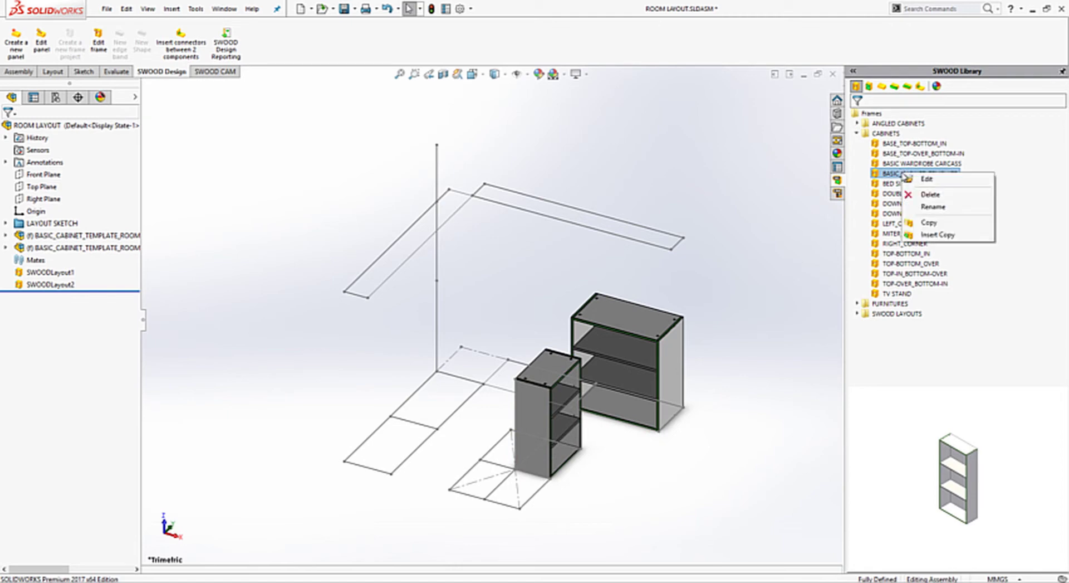
left_click(929, 235)
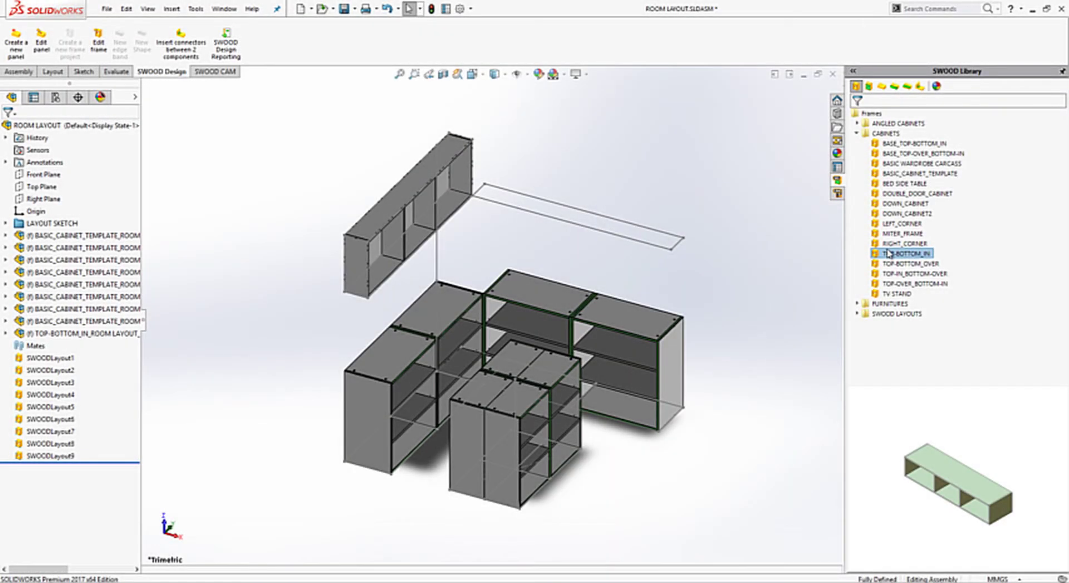
Step: Insert a 1700 mm, 200 mm deep TOP-BOTTOM_IN wall cabinet along the second wall, level with the other
right_click(888, 253)
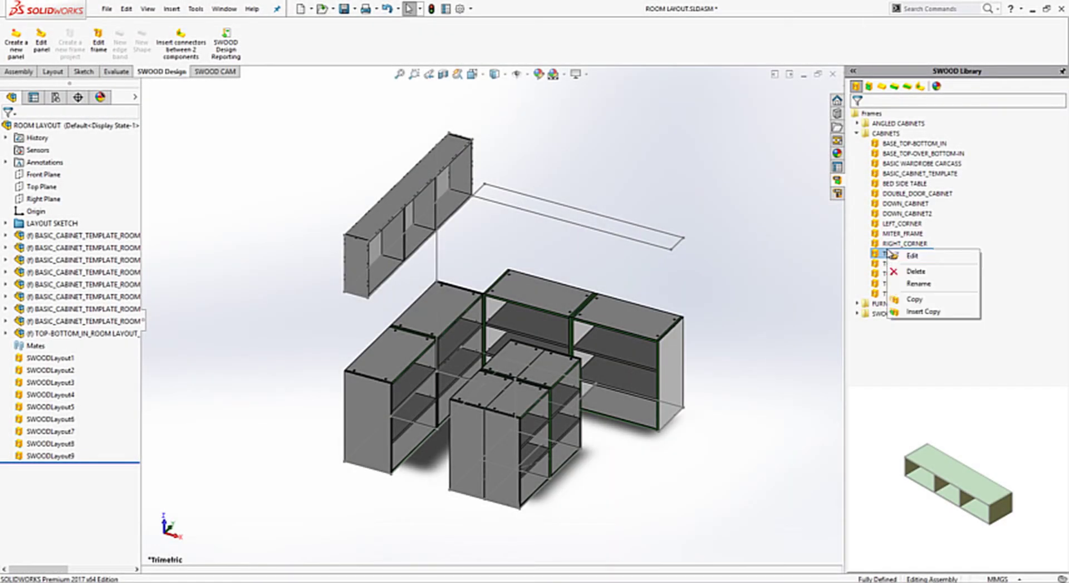
left_click(925, 312)
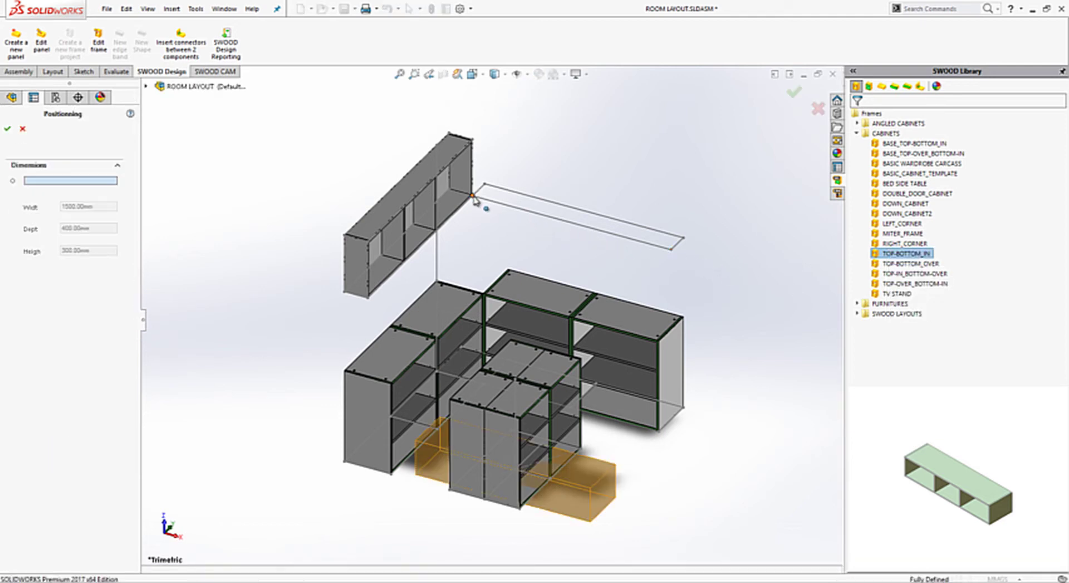
left_click(473, 197)
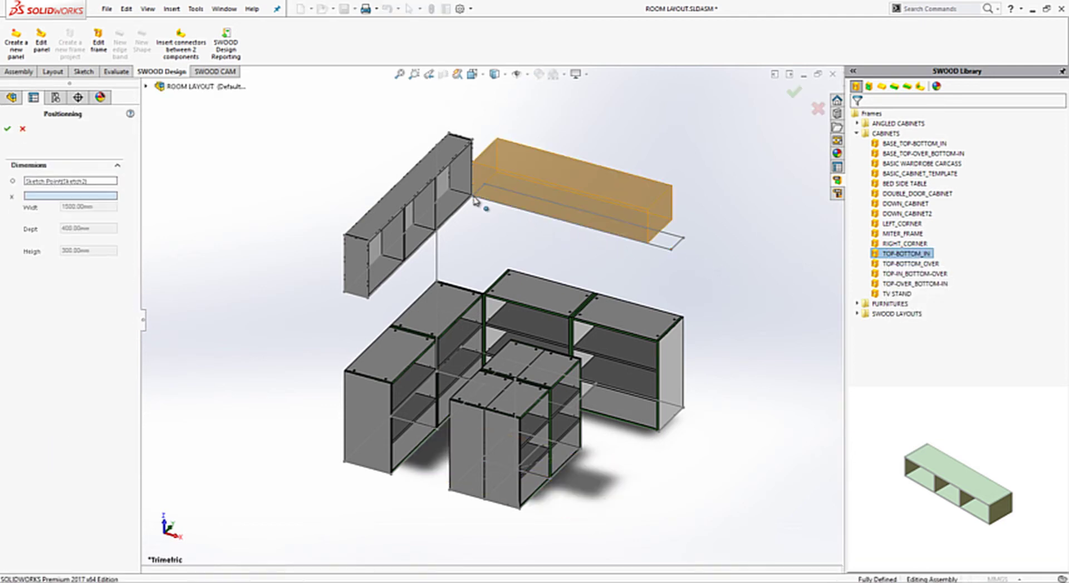
left_click(671, 250)
left_click(684, 240)
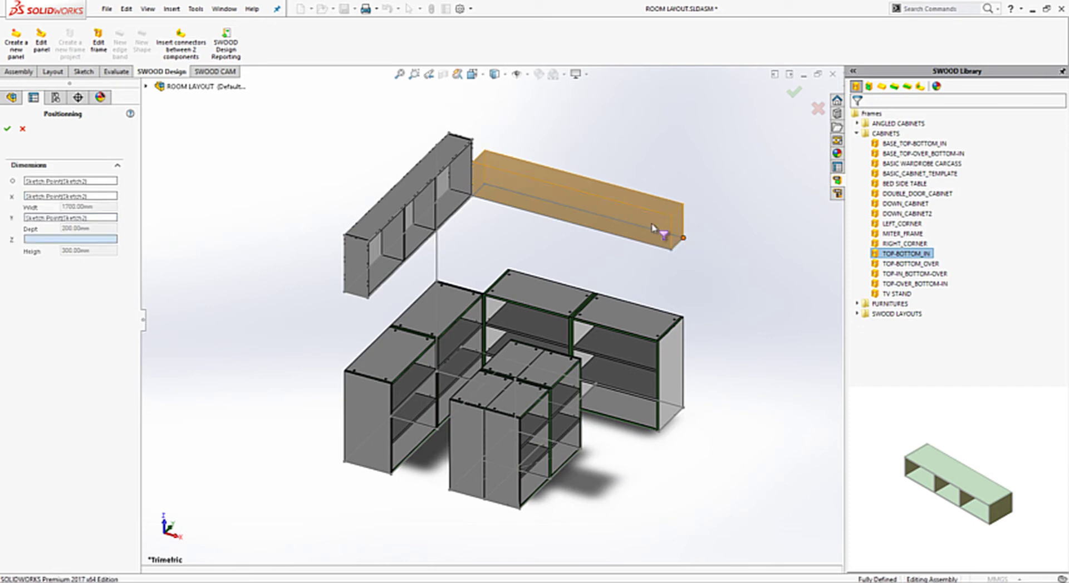
left_click(440, 145)
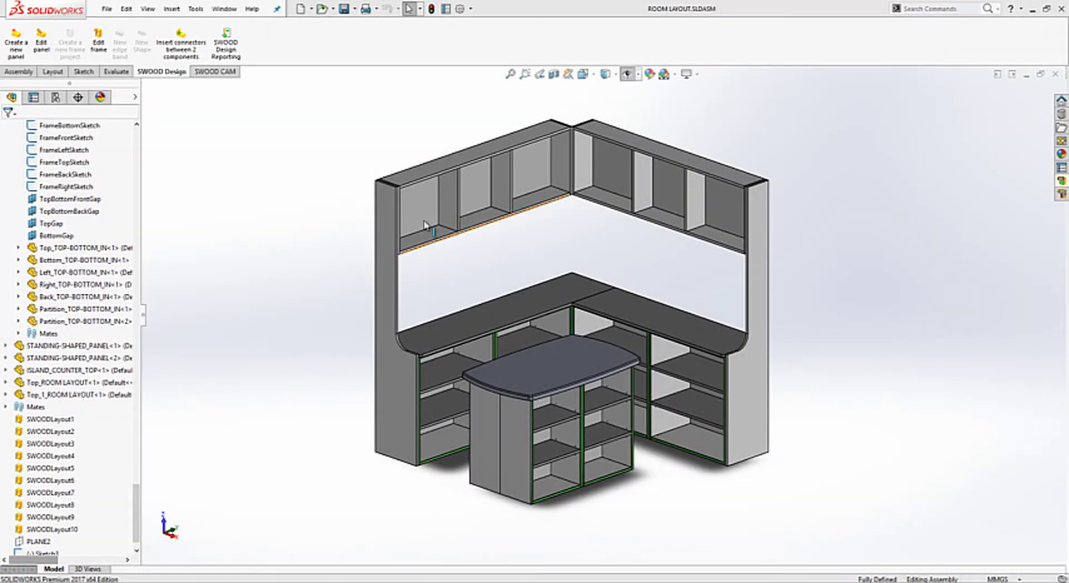
Step: Run SWOOD Design Reporting for the ROOM LAYOUT assembly
left_click(225, 45)
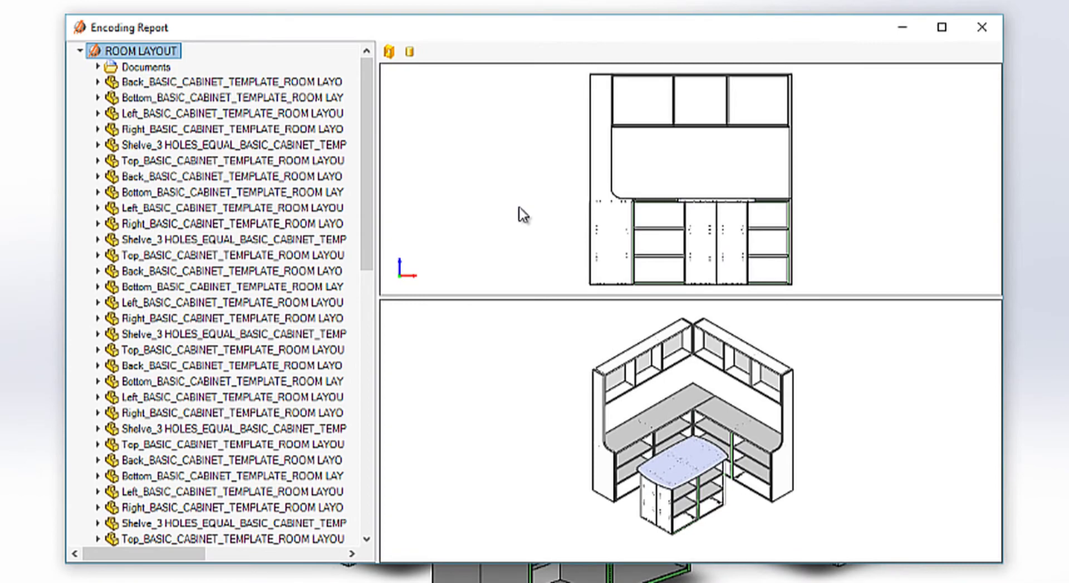
Step: Expand the report's Documents folder and select WEB_REPORT_COSTING
double_click(112, 67)
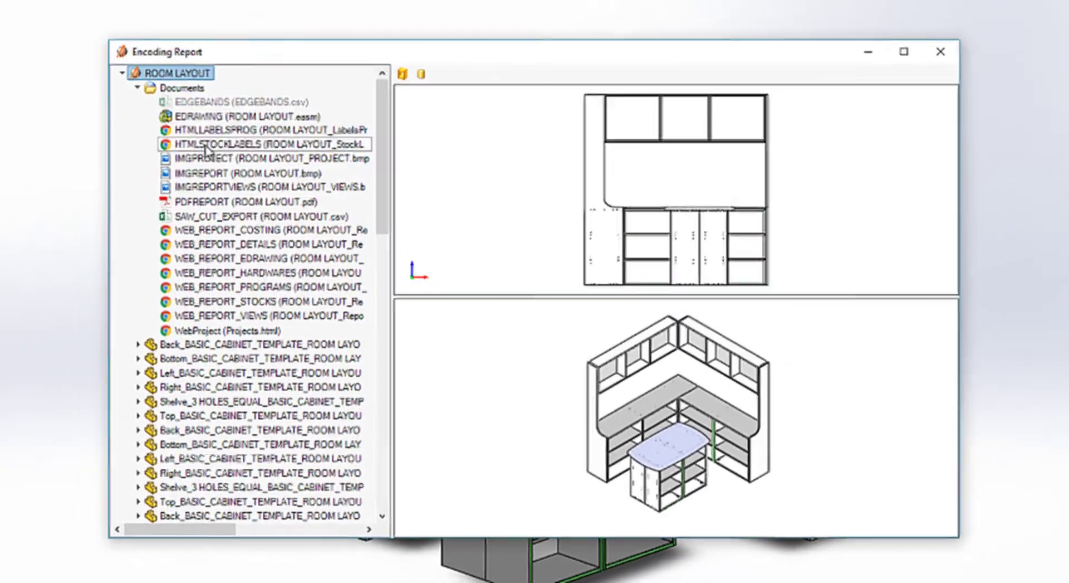
left_click(230, 233)
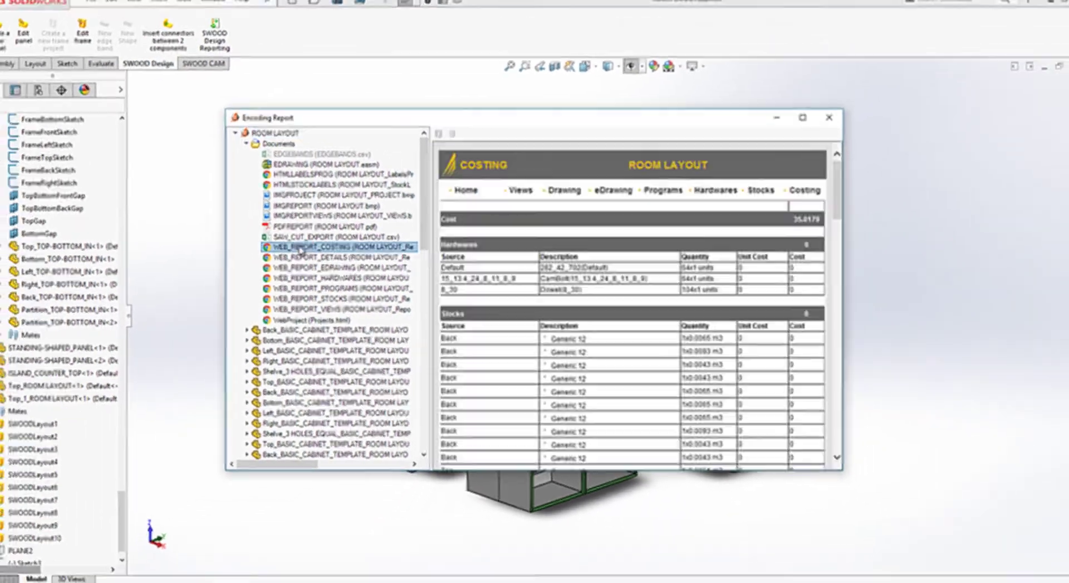
Step: Open the costing web report in Chrome and scroll the ROOM LAYOUT drawing PDF to its page 3 parts list
double_click(300, 250)
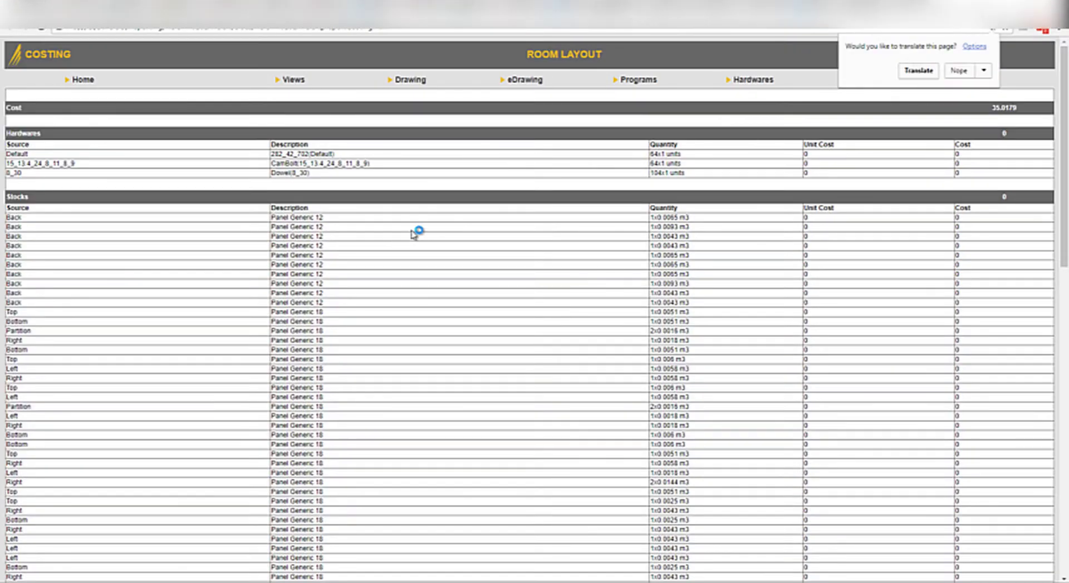
left_click(85, 81)
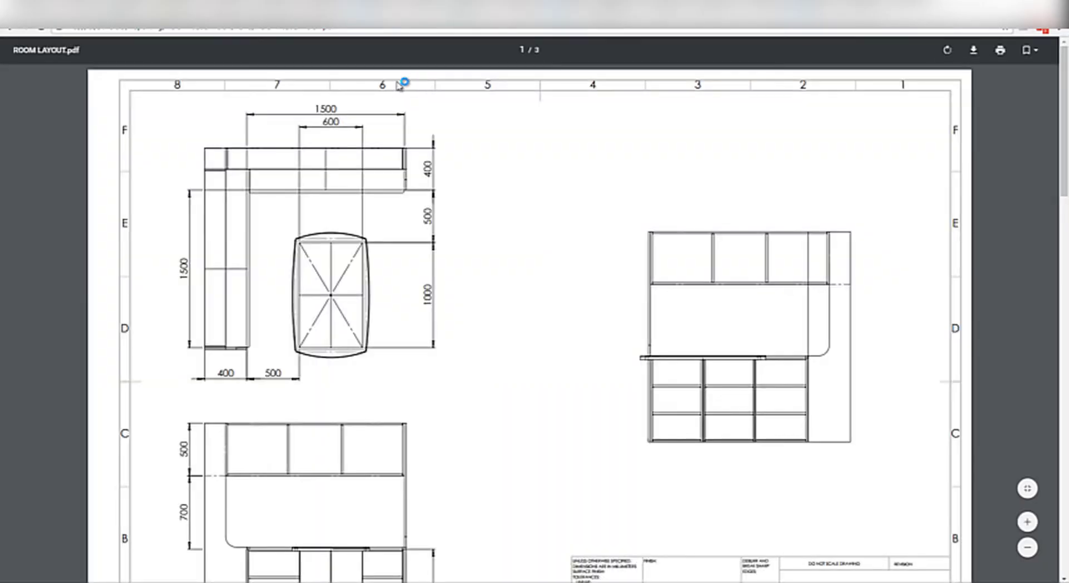
scroll(345, 148, "down", 3)
scroll(343, 150, "down", 5)
scroll(342, 150, "down", 10)
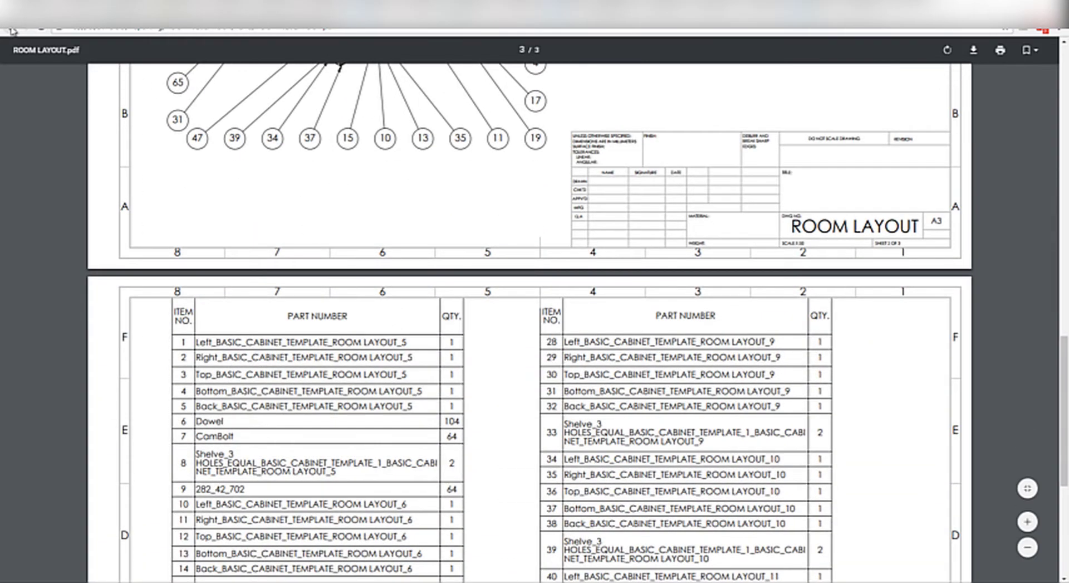
Step: Browse the Hardwares, Stocks and Costing pages, declining translation, to review the 35.0179 total cost
left_click(11, 28)
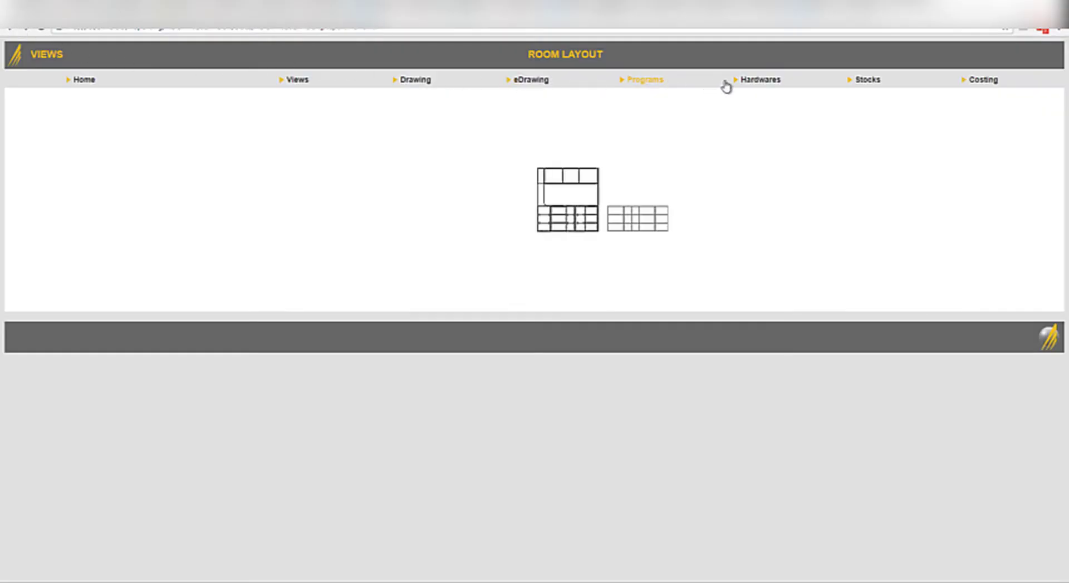
left_click(750, 84)
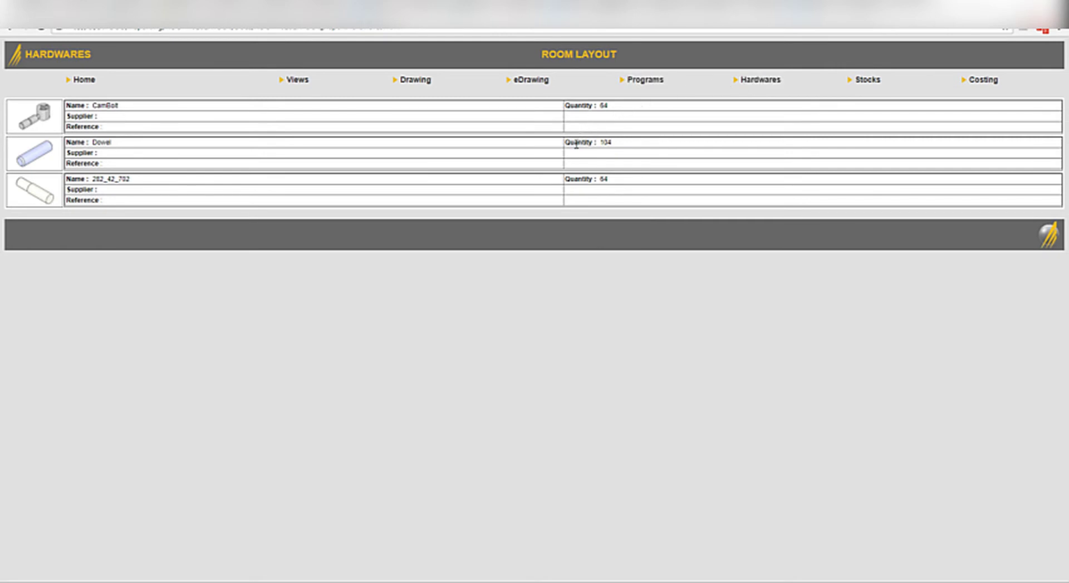
left_click(872, 81)
left_click(984, 81)
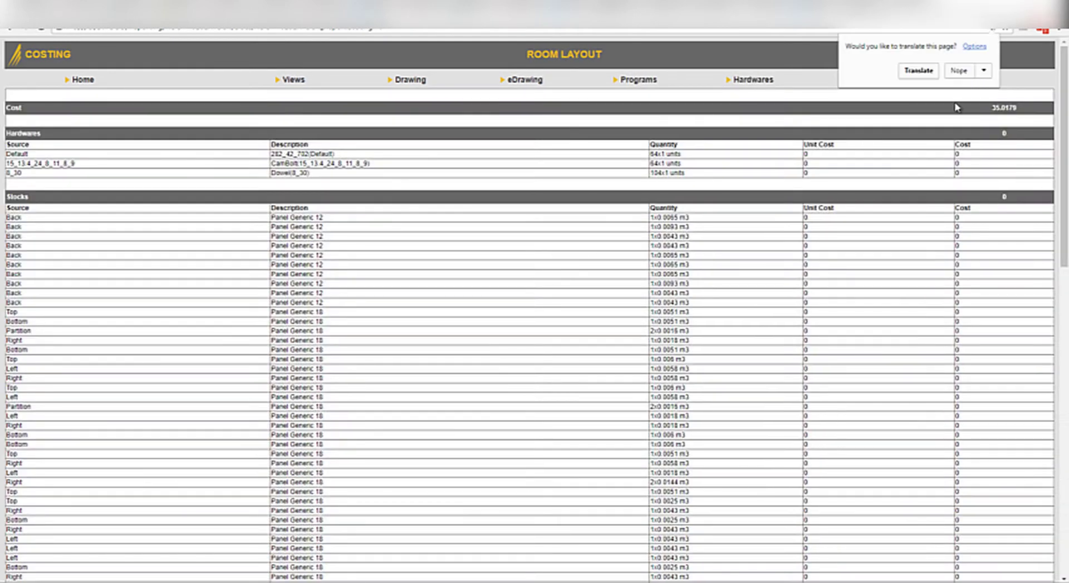
left_click(955, 71)
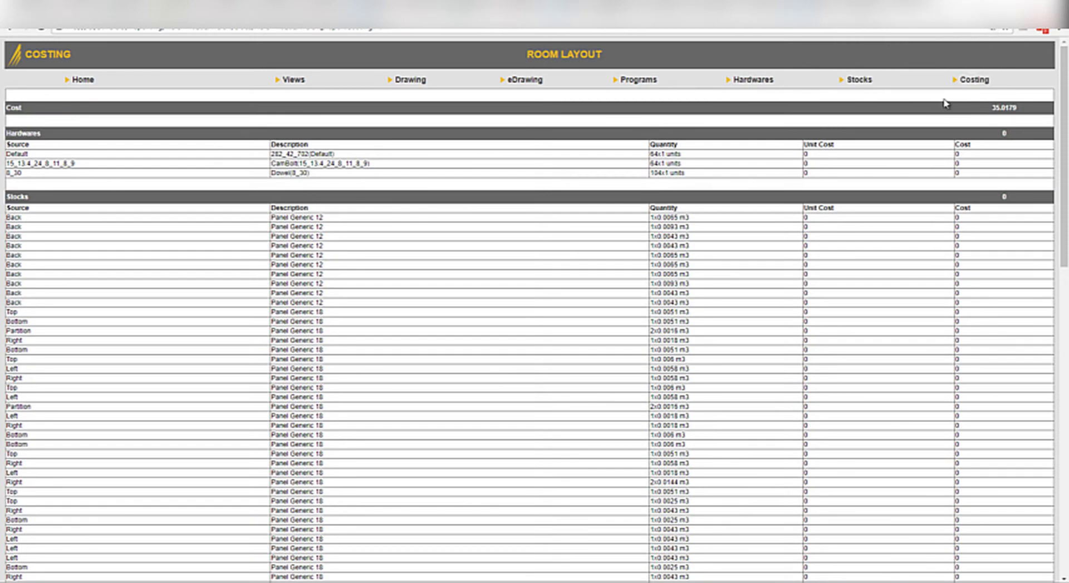
scroll(935, 157, "down", 9)
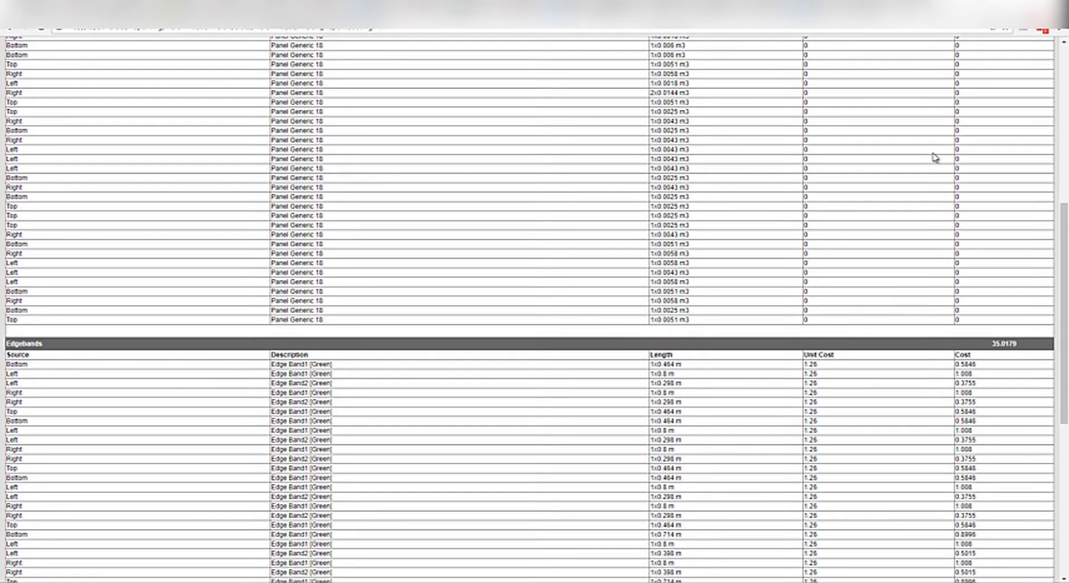
scroll(934, 157, "down", 2)
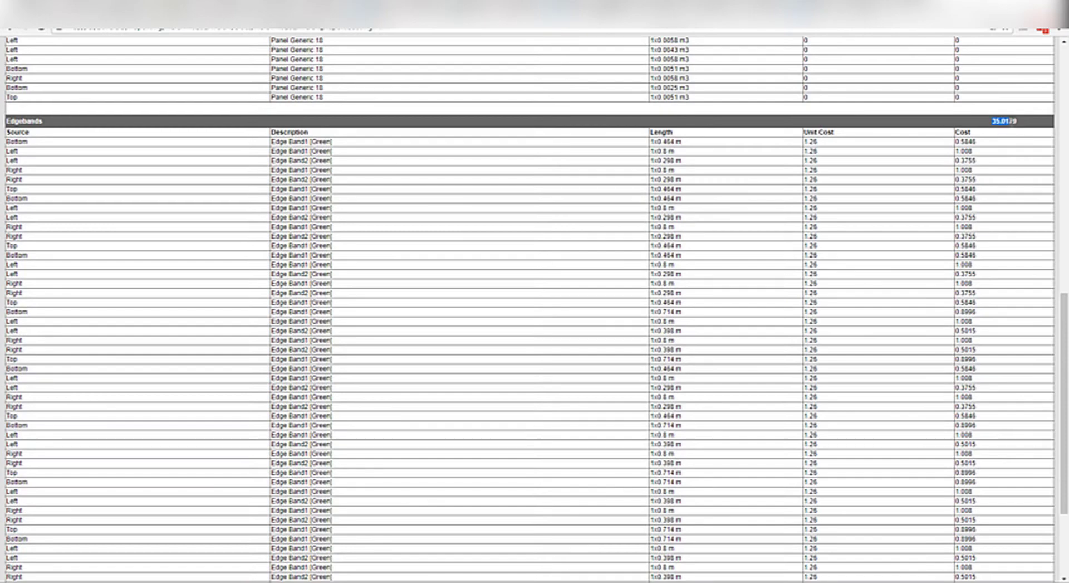
scroll(974, 143, "up", 12)
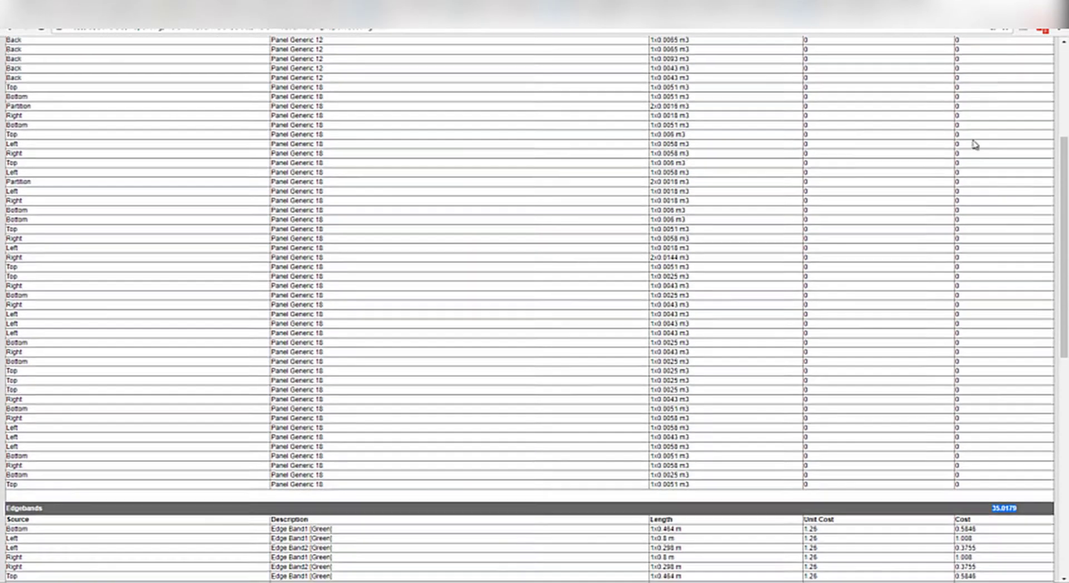
scroll(982, 131, "up", 2)
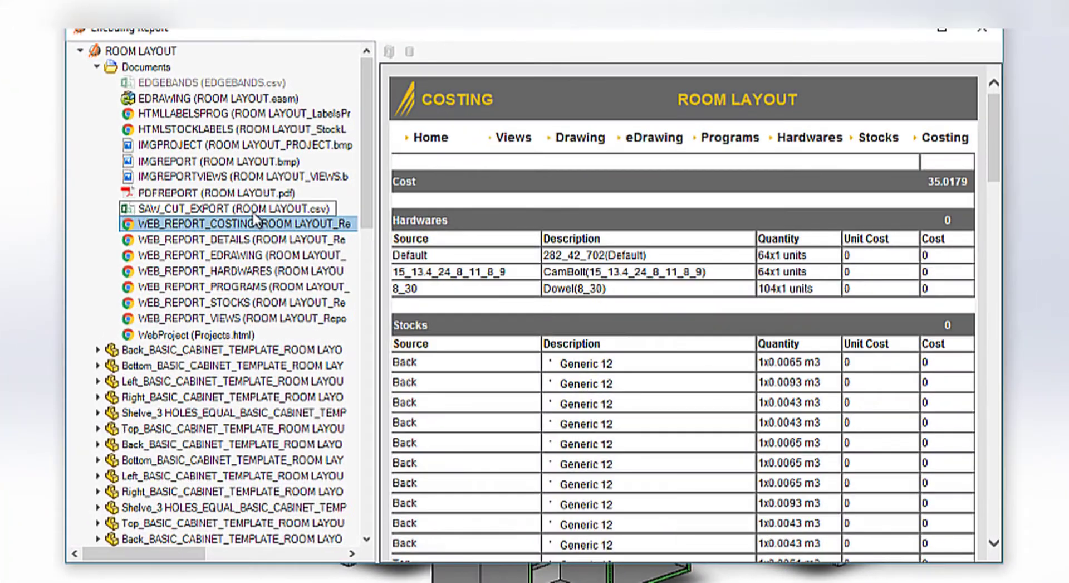
Step: Preview the saw cut export file and the PDF drawing report in the Encoding Report
left_click(254, 211)
left_click_drag(994, 115, 996, 90)
left_click(262, 193)
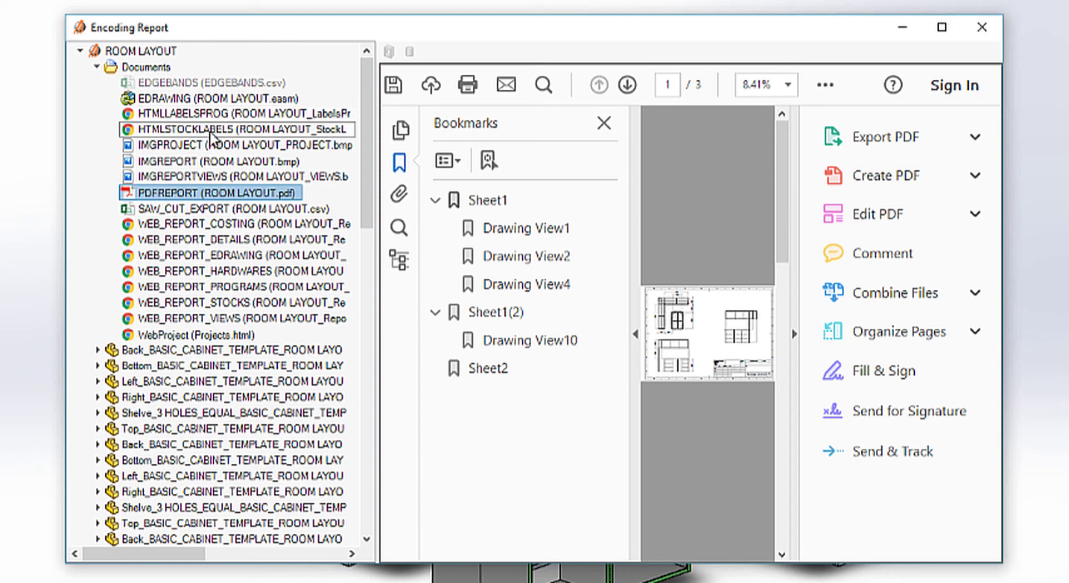
Step: Scroll through the EDGEBANDS.csv Green 2 band lengths, then collapse the Documents folder
left_click(210, 82)
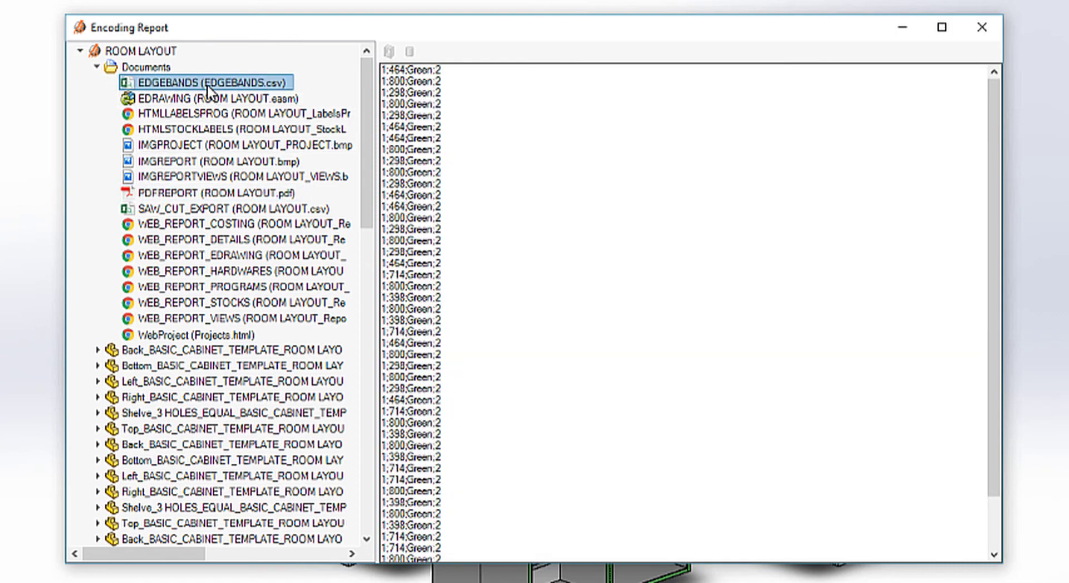
left_click_drag(998, 122, 997, 167)
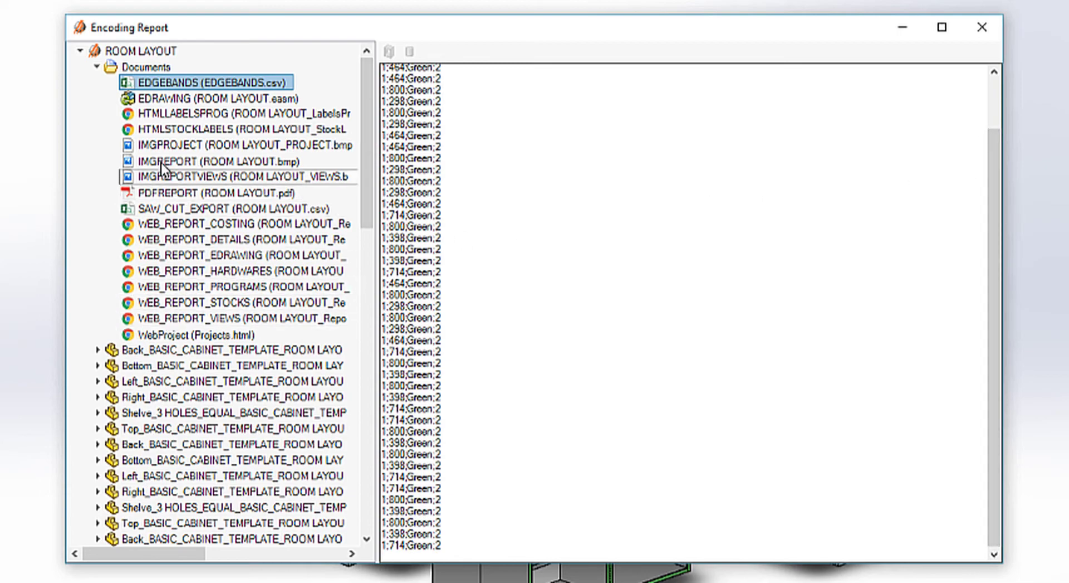
left_click(97, 67)
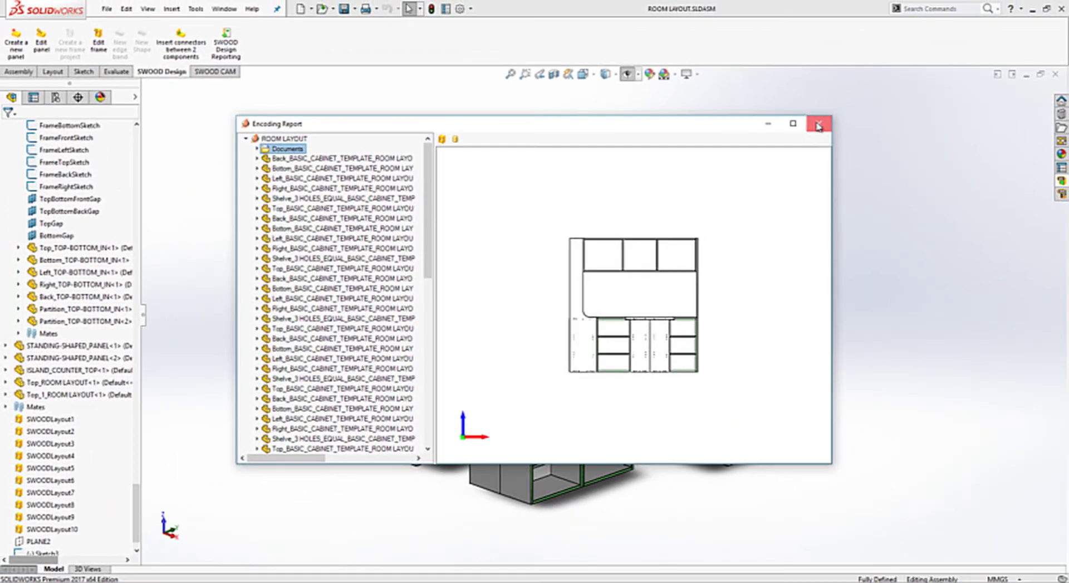
Step: Close the Encoding Report and start a new SWOOD CAM nesting project
left_click(837, 114)
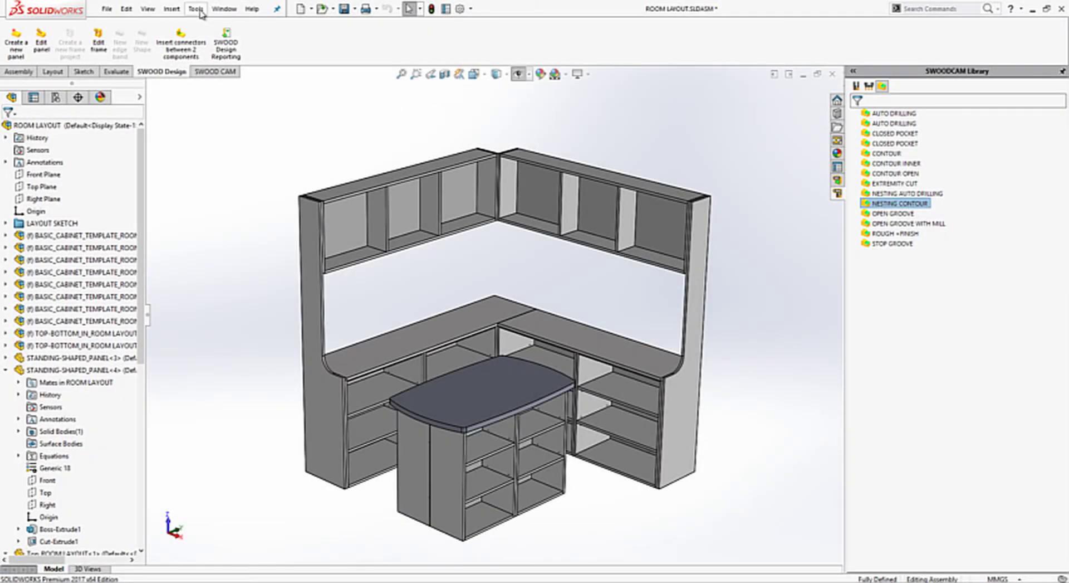
left_click(196, 9)
mouse_move(265, 76)
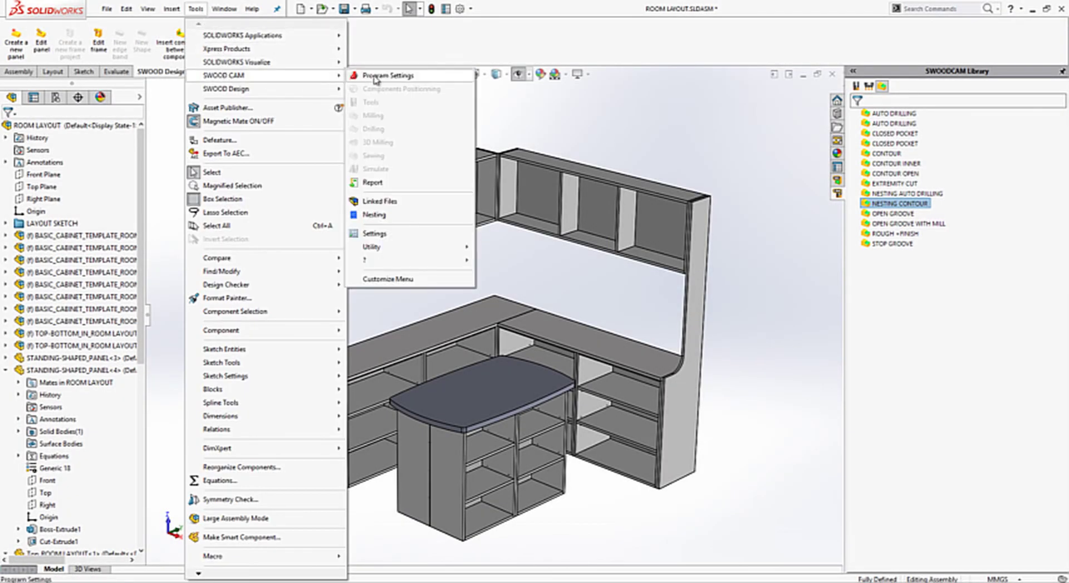
left_click(377, 214)
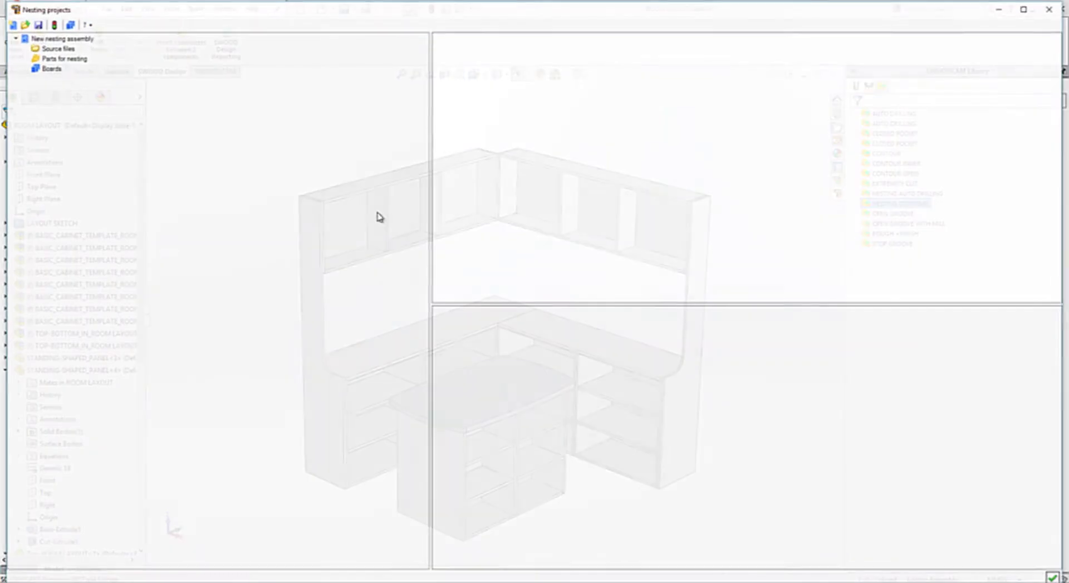
Step: Add ROOM LAYOUT.SLDASM as the nesting source file and collapse its part lists
right_click(62, 48)
left_click(84, 52)
left_click(139, 106)
left_click(445, 400)
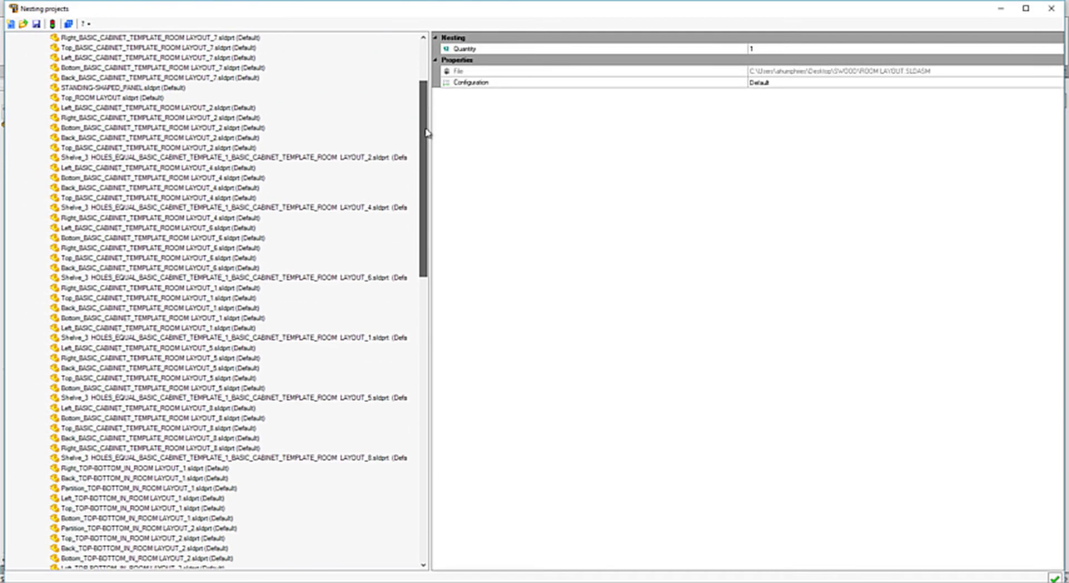
left_click(36, 57)
left_click(24, 67)
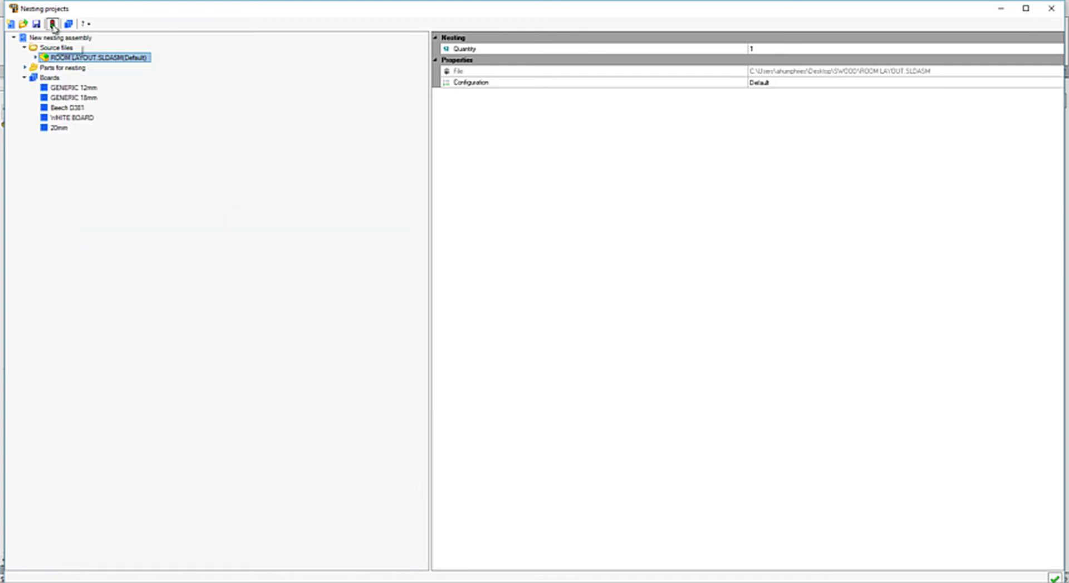
Step: Nest the panels, then set the tool diameter to 18mm and rebuild the nesting
left_click(53, 24)
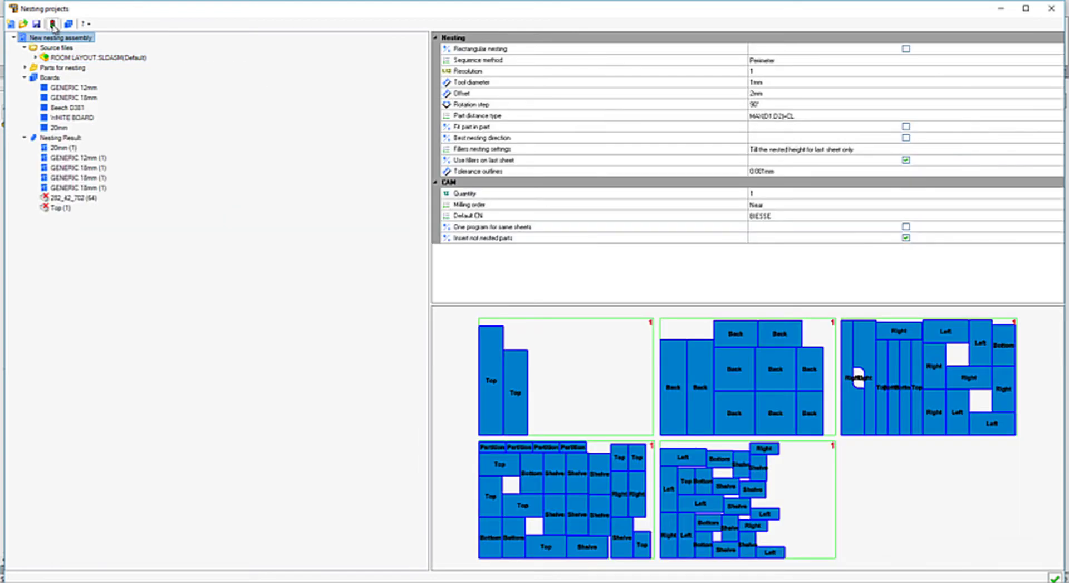
left_click(24, 138)
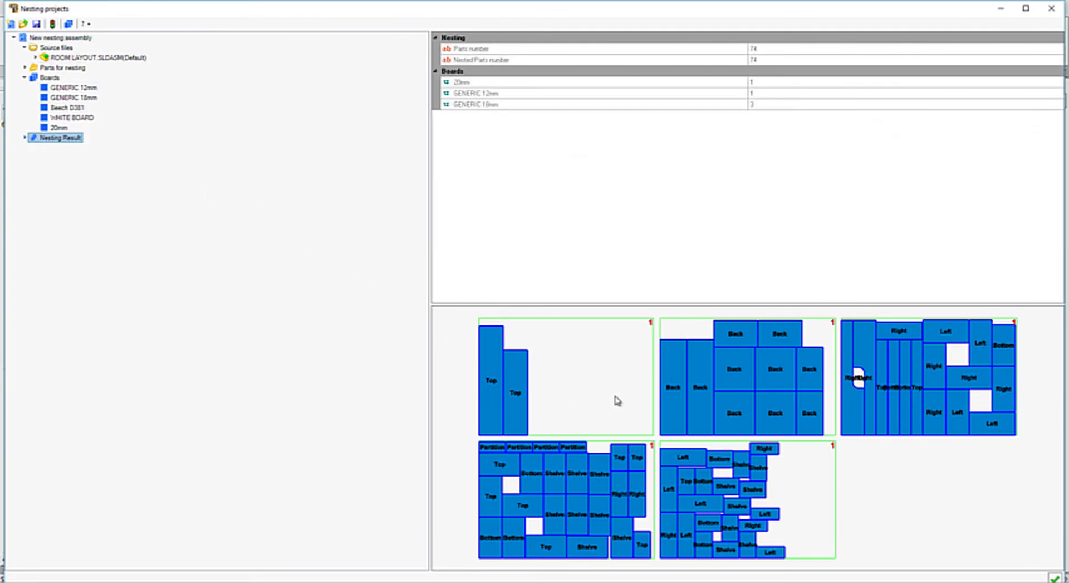
left_click(93, 37)
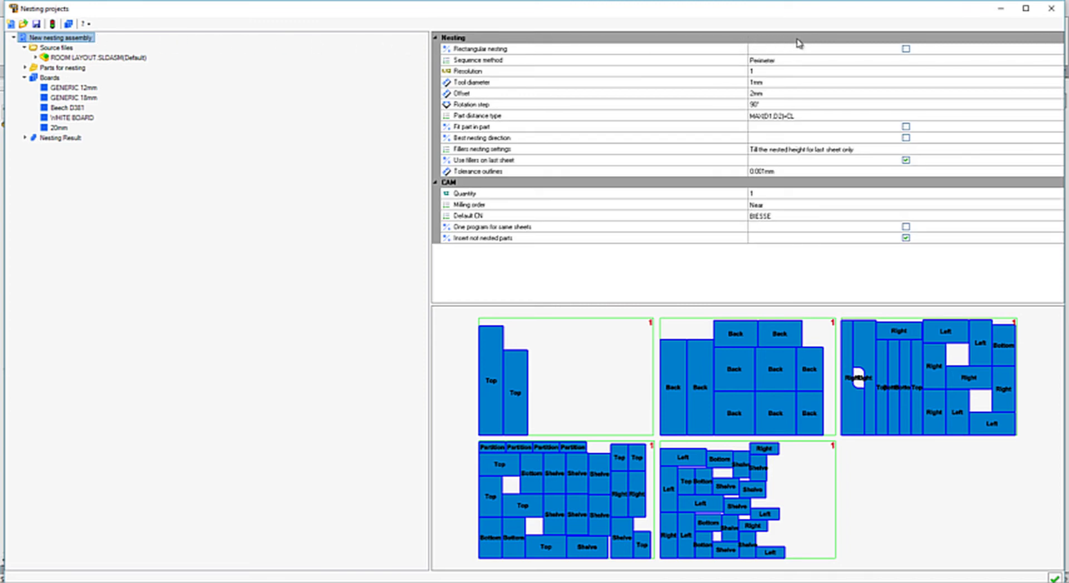
left_click(789, 82)
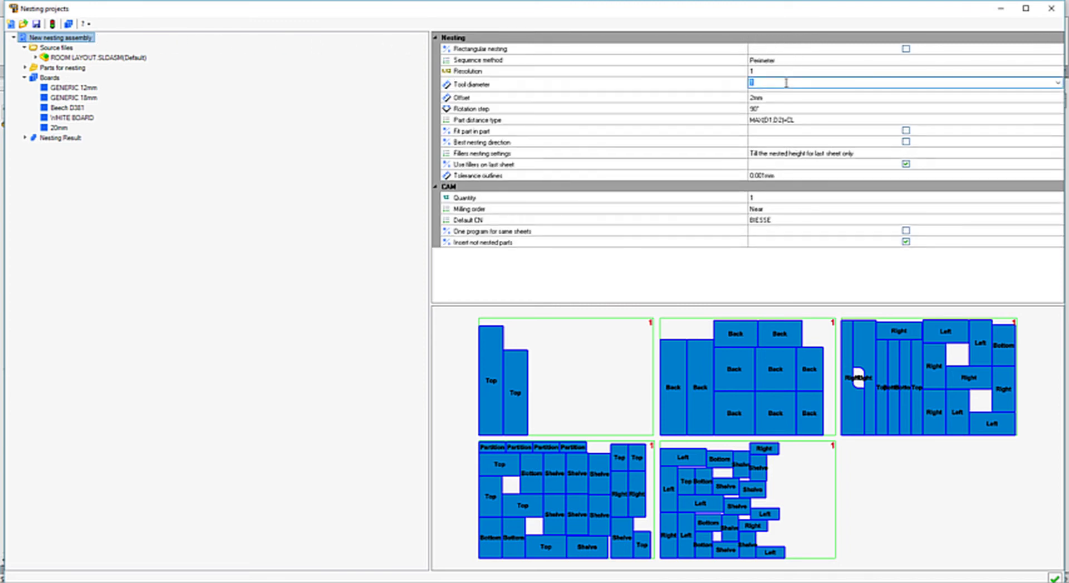
key("Return")
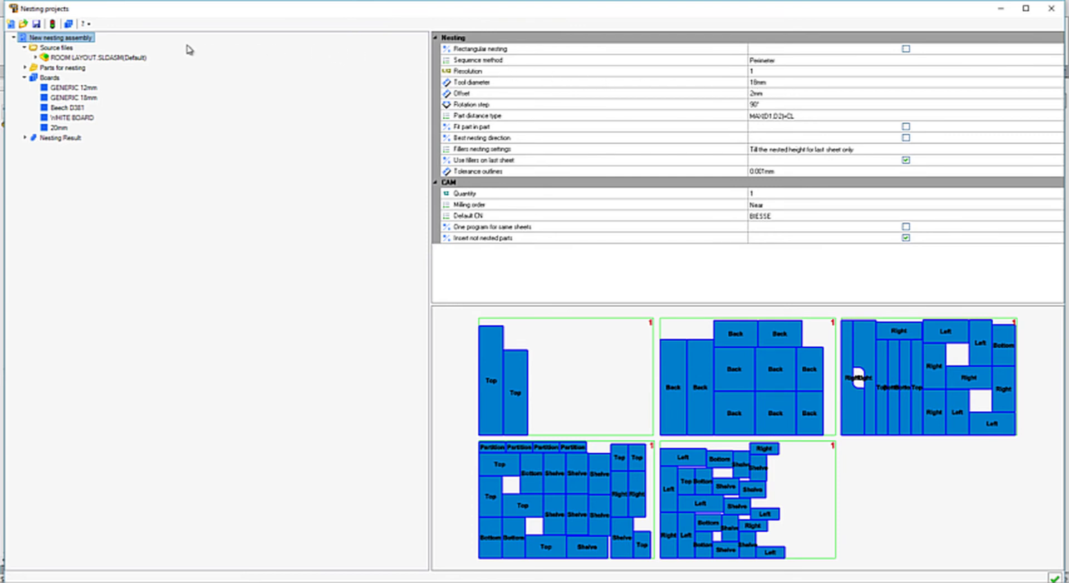
left_click(53, 24)
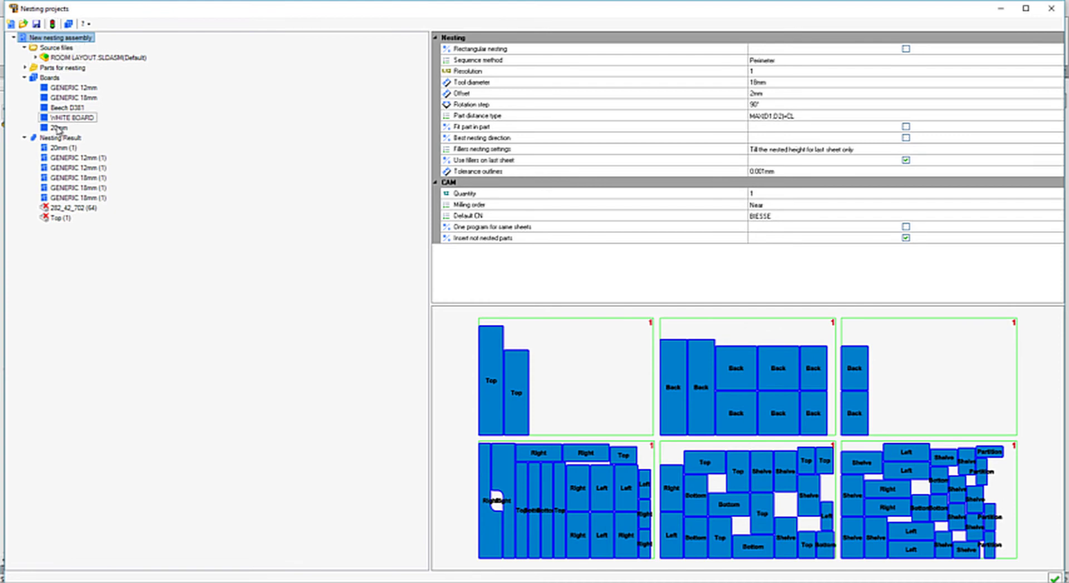
Step: Preview each sheet: the 20mm sheet, two GENERIC 12mm and three GENERIC 18mm sheets
left_click(59, 147)
left_click(60, 158)
left_click(64, 168)
left_click(63, 178)
left_click(62, 189)
left_click(62, 198)
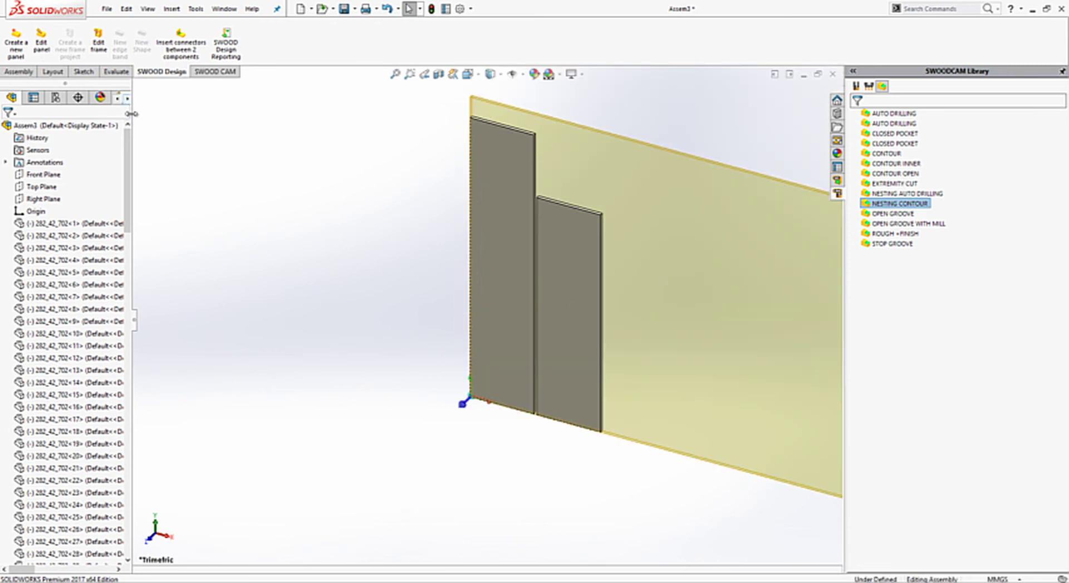
Step: Widen the feature tree and activate Sheets 2 through 6 in turn, ending on Sheet 6
left_click_drag(132, 114, 152, 113)
left_click(123, 98)
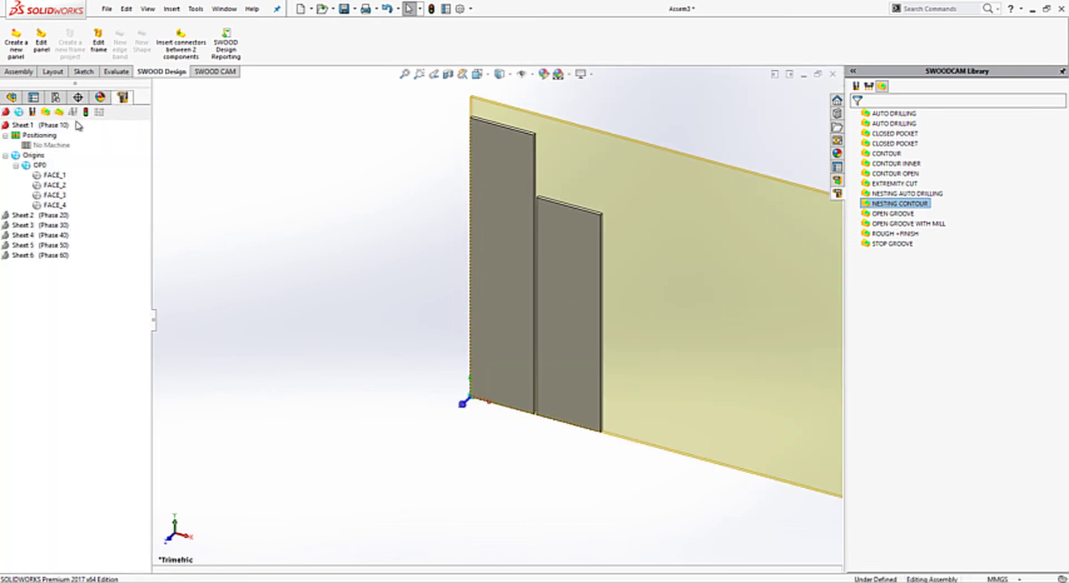
left_click(40, 216)
left_click(40, 225)
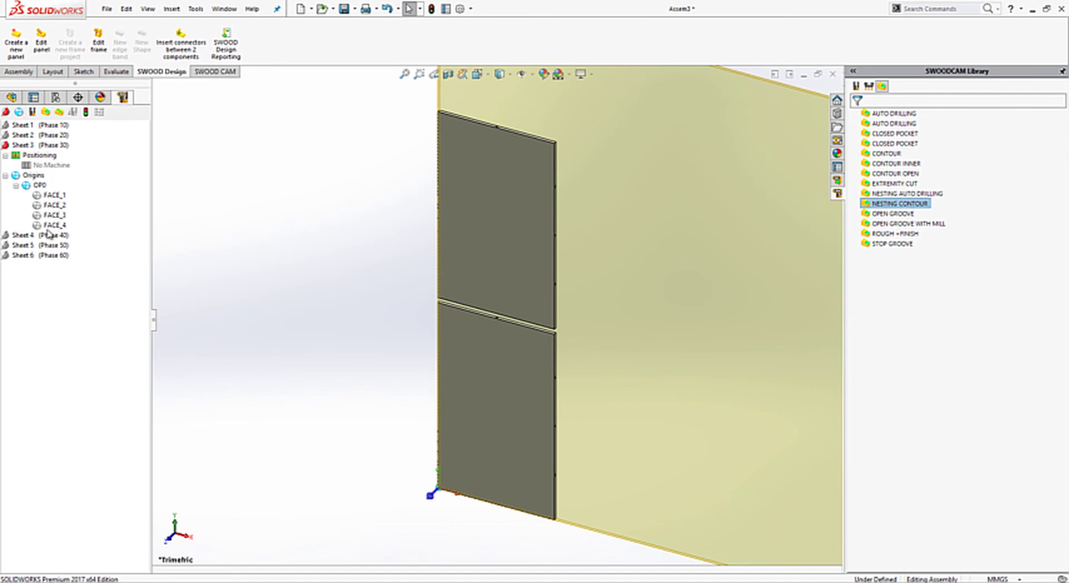
left_click(49, 234)
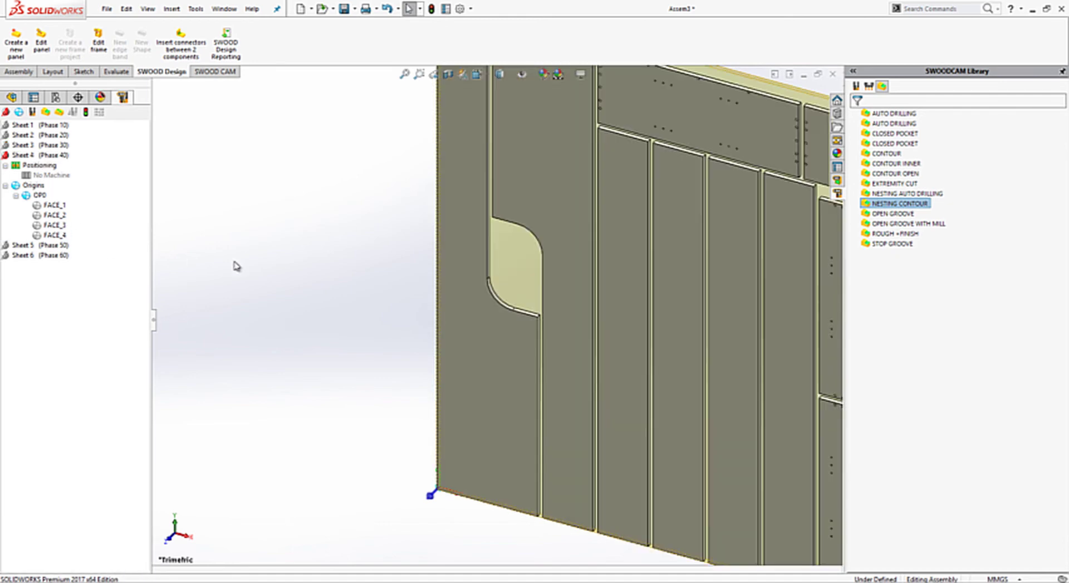
left_click(62, 245)
left_click(54, 256)
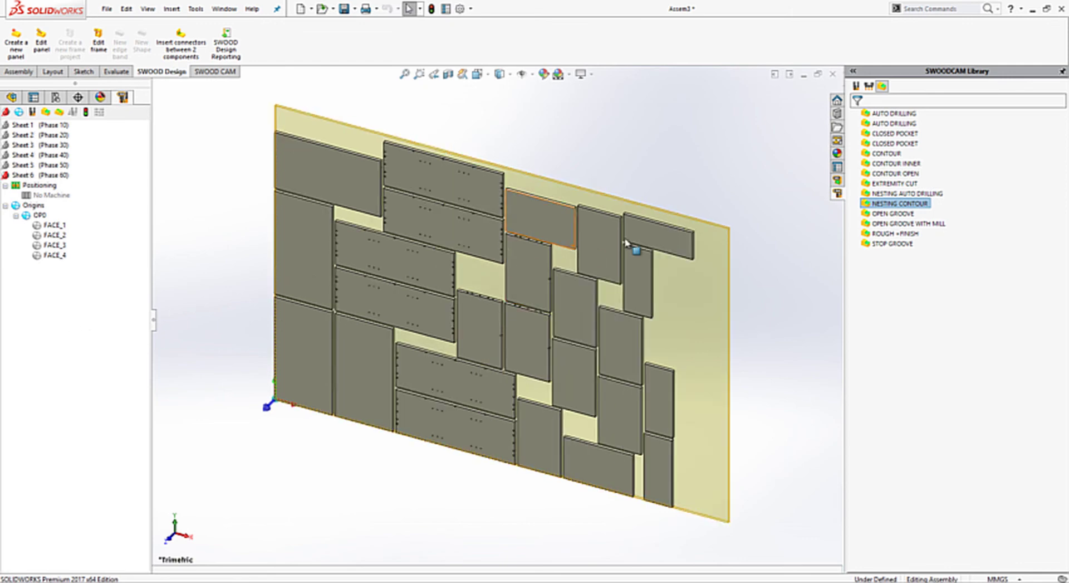
Step: Apply NESTING CONTOUR and NESTING AUTO DRILLING to Sheet 6 and start the contour simulation
left_click_drag(879, 206, 749, 192)
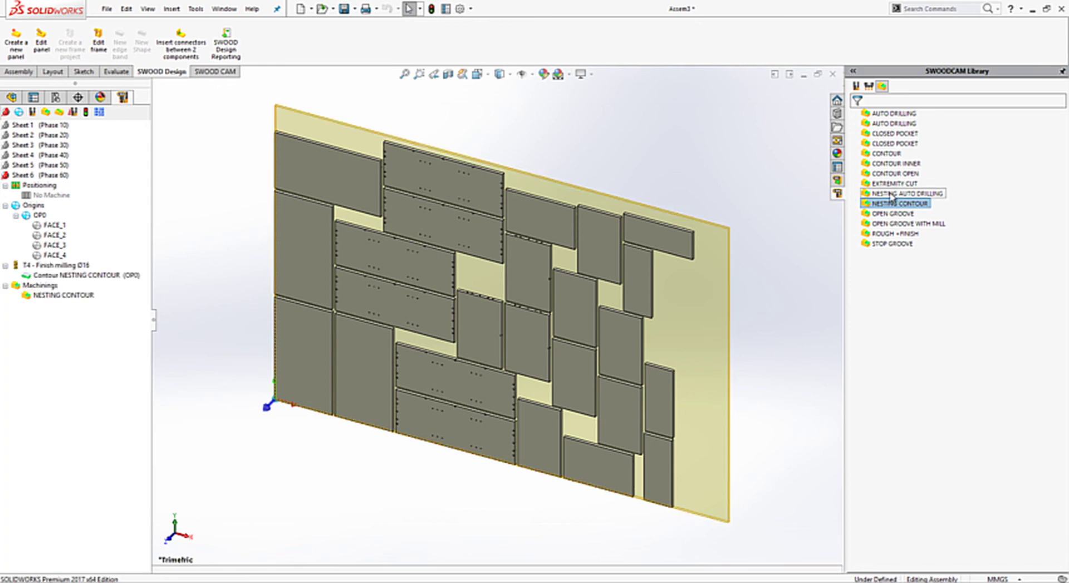
left_click_drag(886, 193, 713, 202)
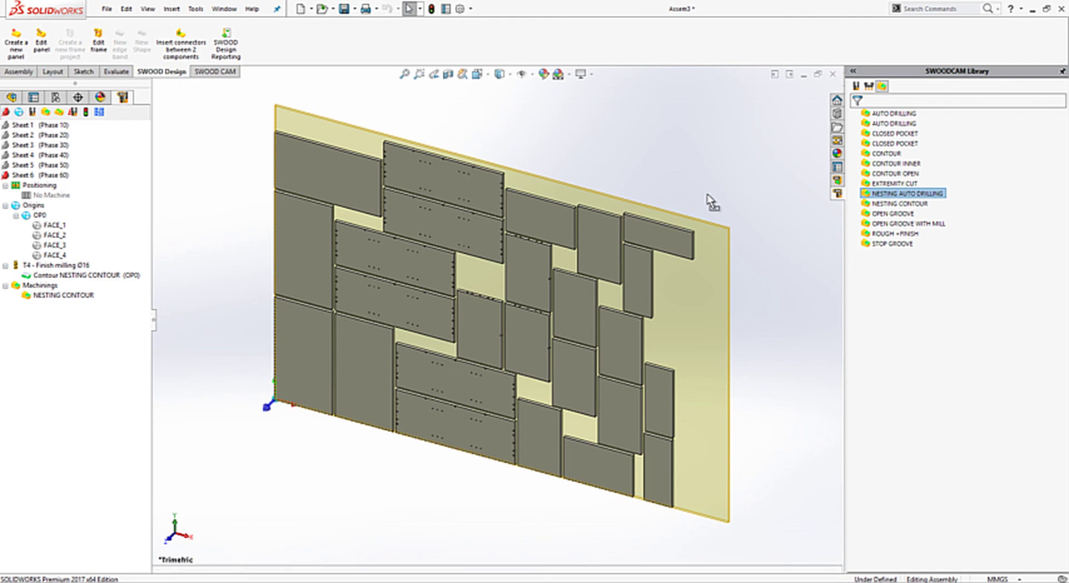
left_click_drag(664, 211, 88, 297)
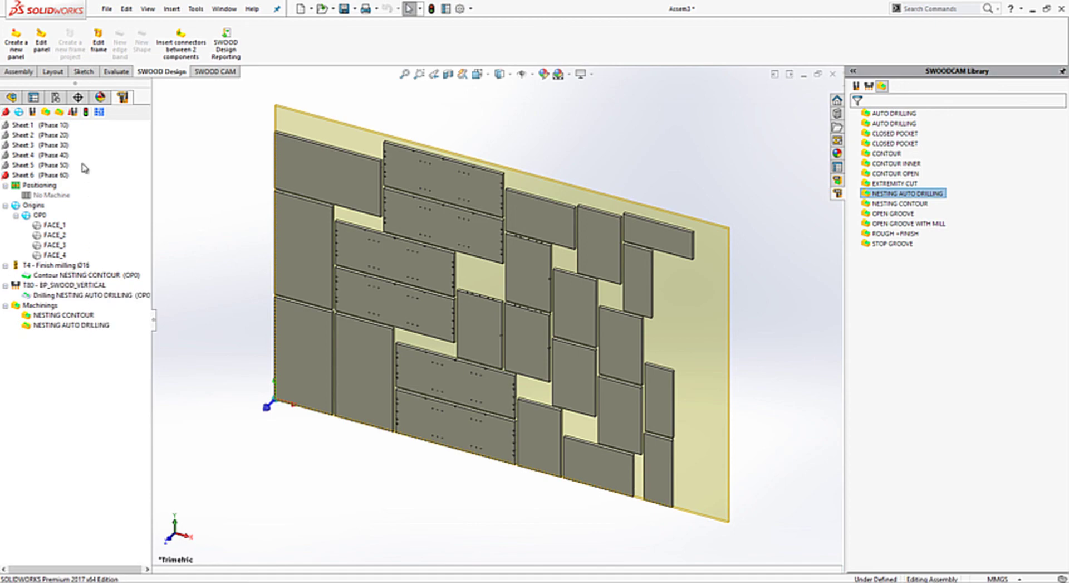
left_click(79, 113)
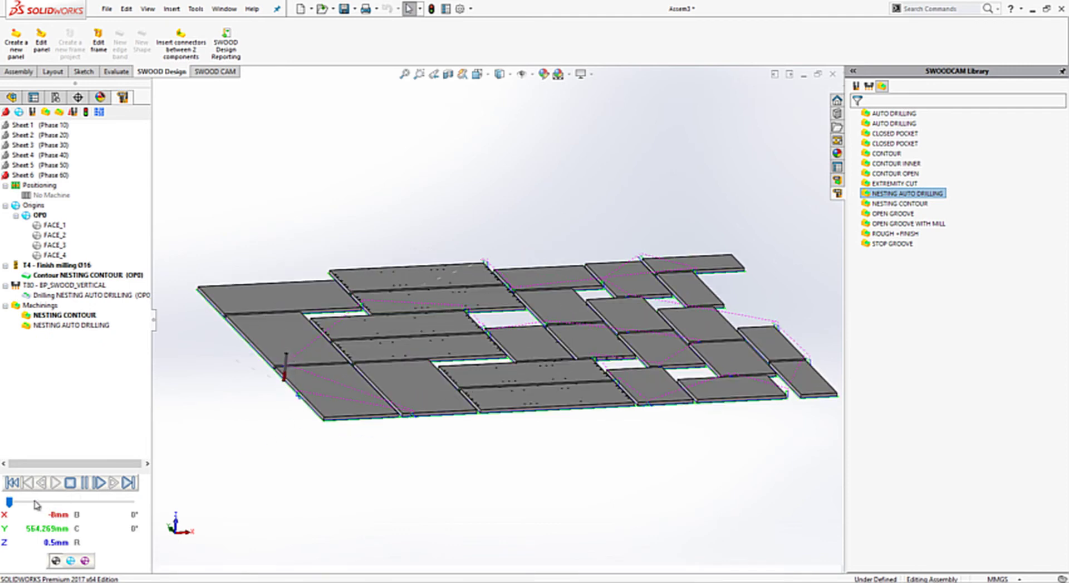
Step: Run the contour simulation to its end, then simulate and stop the NESTING AUTO DRILLING toolpaths
left_click_drag(8, 507, 102, 505)
right_click(61, 324)
left_click(81, 370)
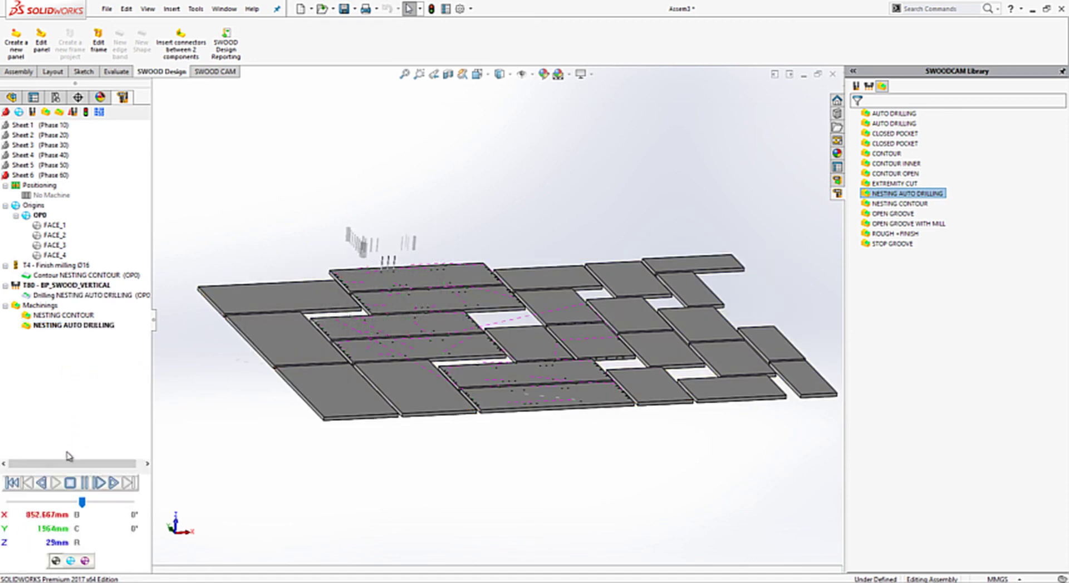
left_click(70, 483)
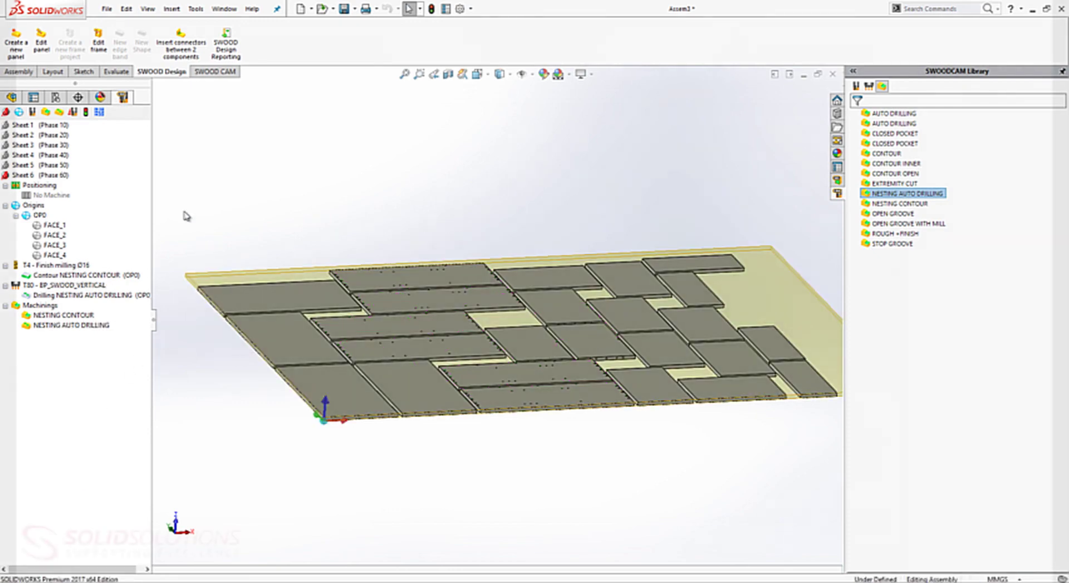